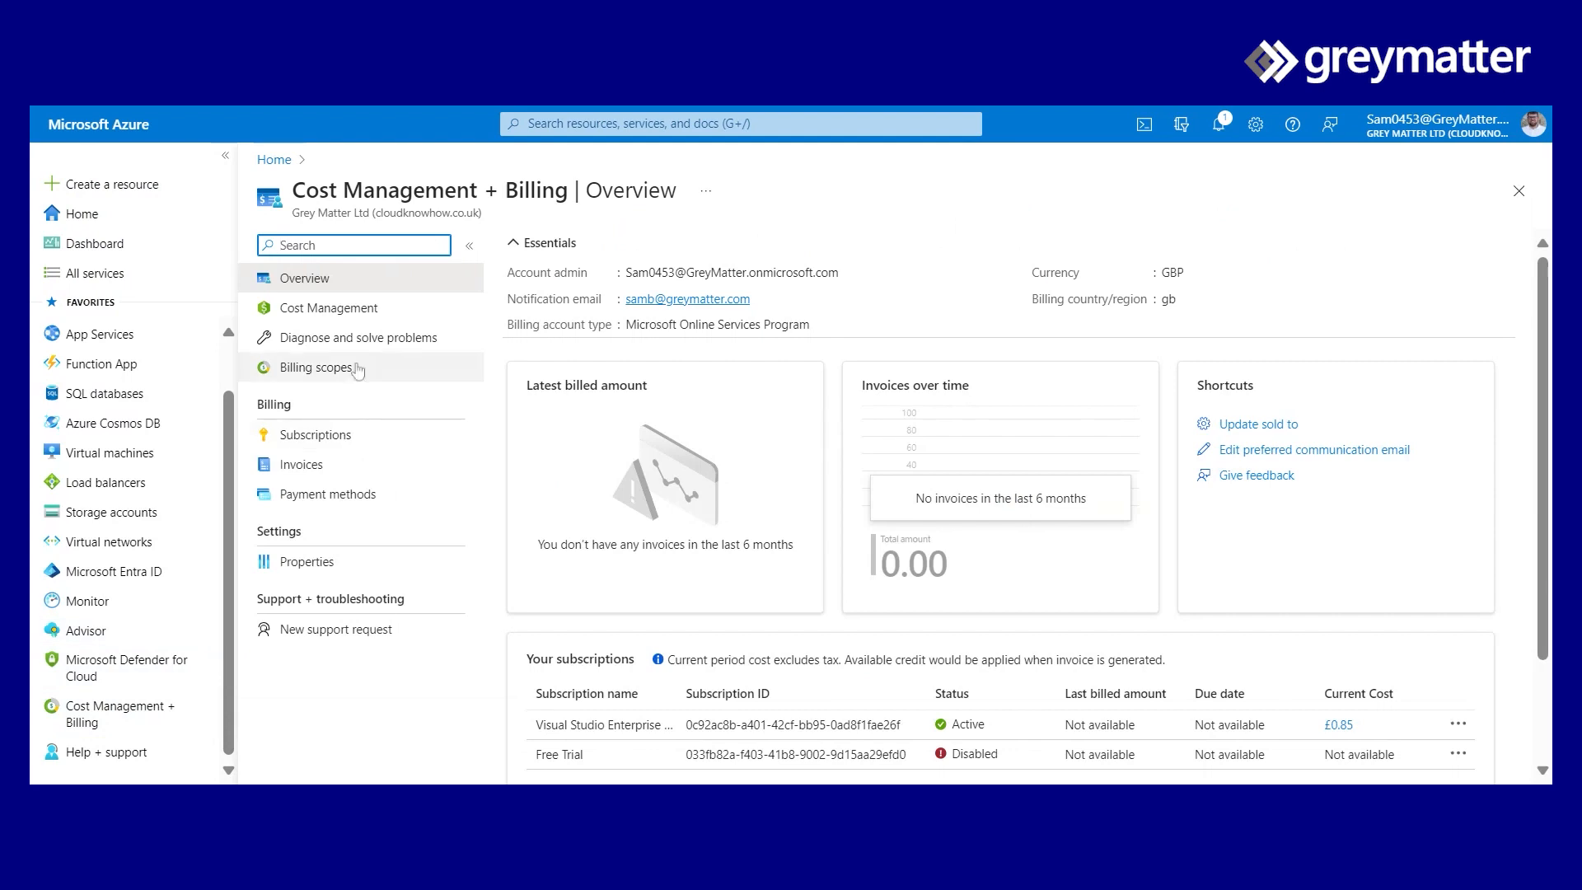
- From the Visual Studio Enterprise subscription's Budgets list in Cost Management, start a new budget
{"action": "left_click", "coordinate": [338, 310]}
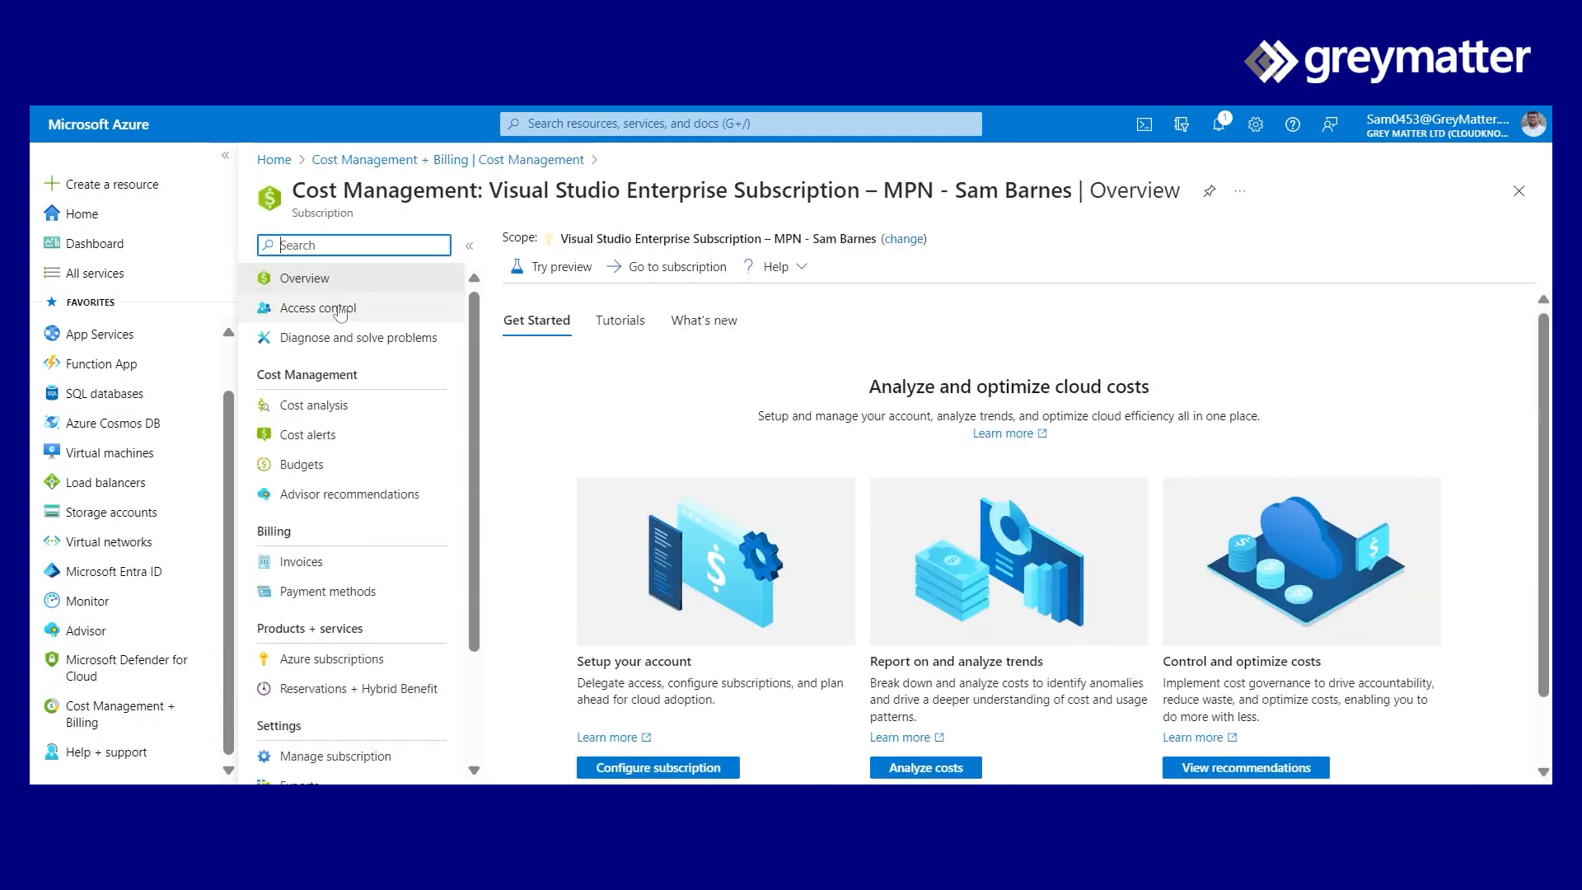
{"action": "left_click", "coordinate": [331, 468]}
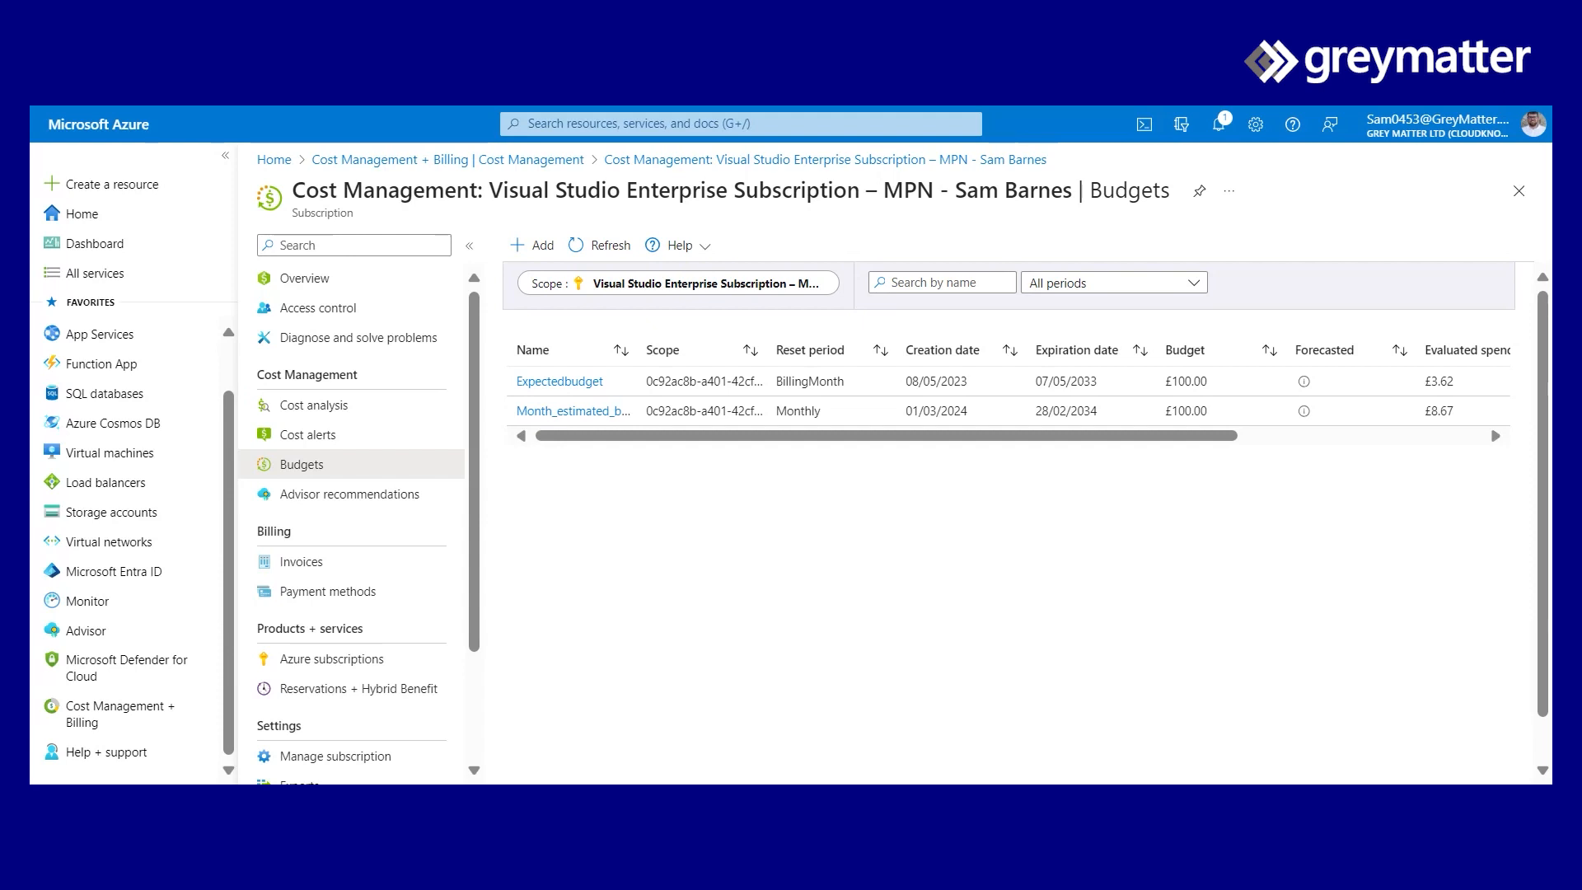
{"action": "left_click", "coordinate": [537, 247]}
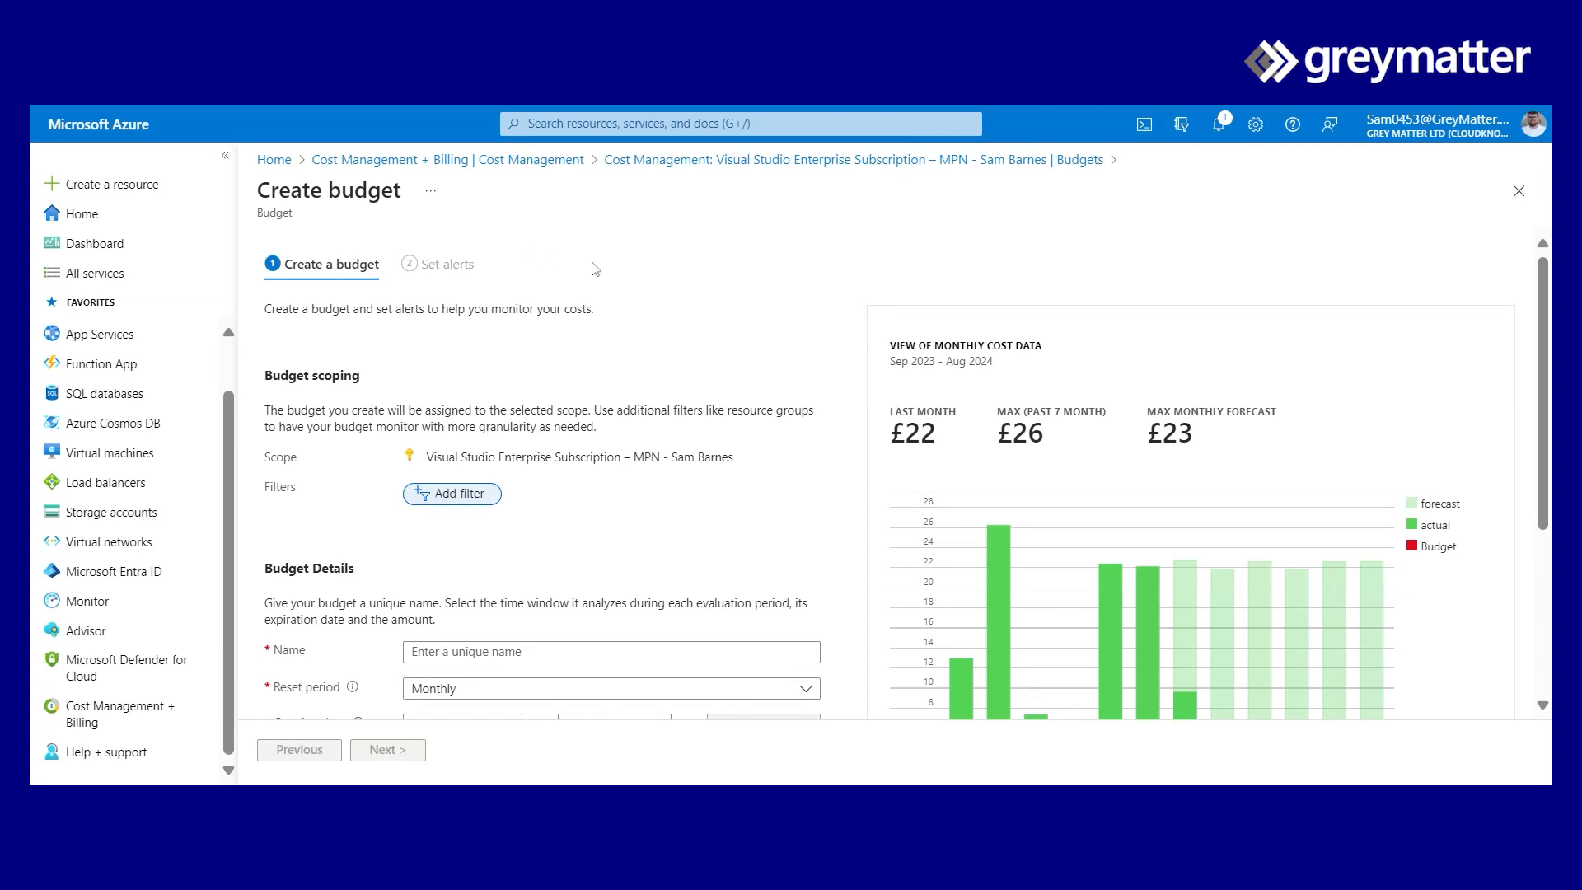
- Name the budget 'mybudget' with a Monthly reset period and expiration year 2034
{"action": "scroll", "coordinate": [613, 283], "scroll_direction": "down", "scroll_amount": 2}
{"action": "left_click", "coordinate": [411, 503]}
{"action": "type", "text": "mybudget"}
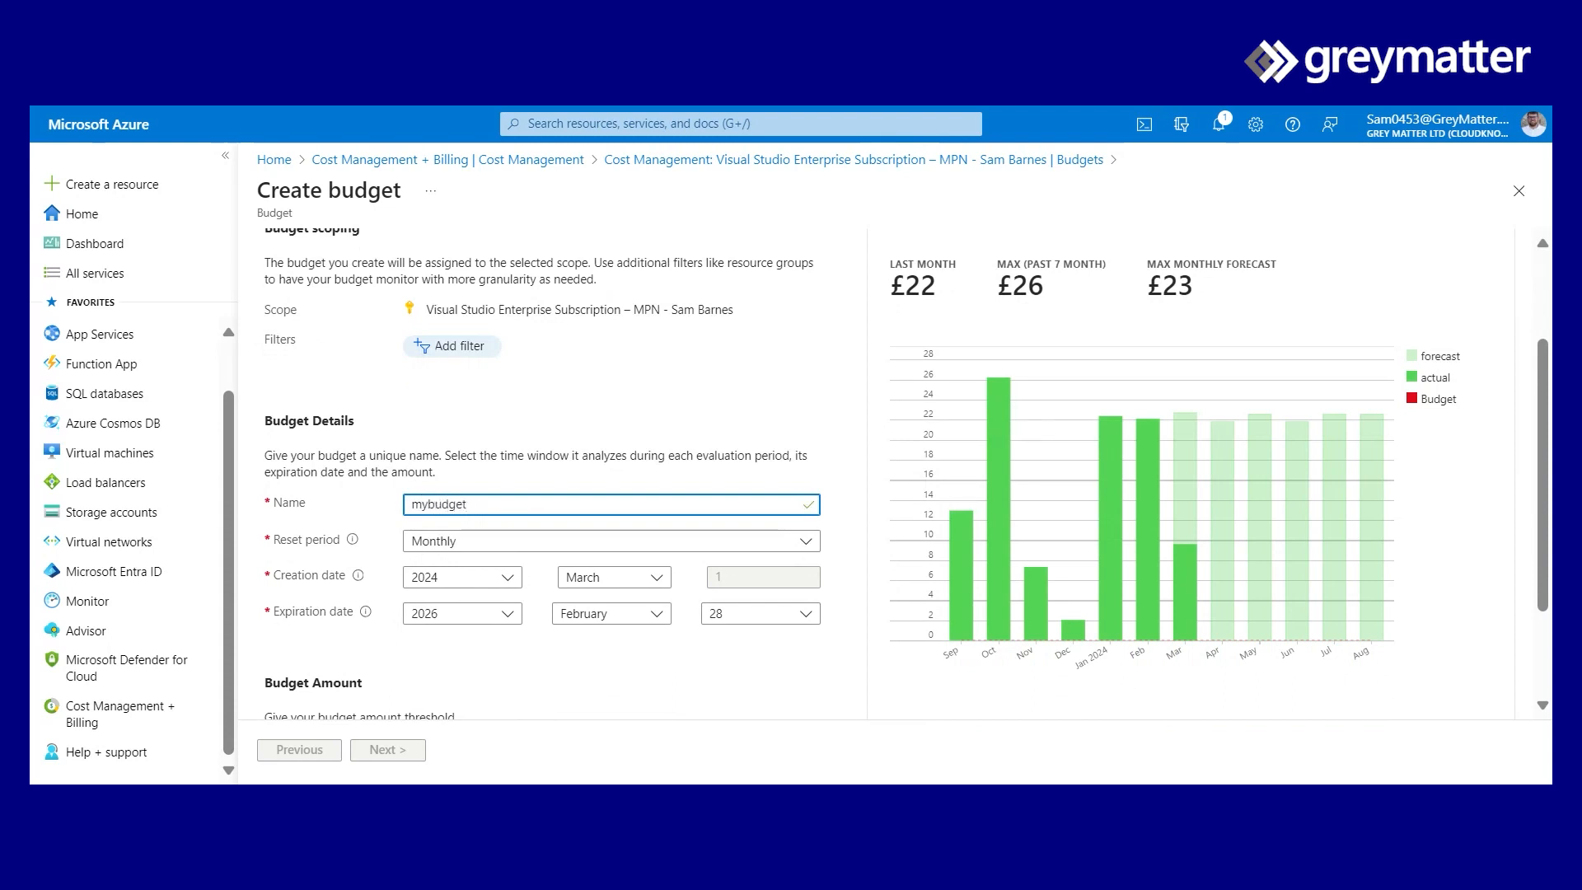
{"action": "left_click", "coordinate": [552, 541]}
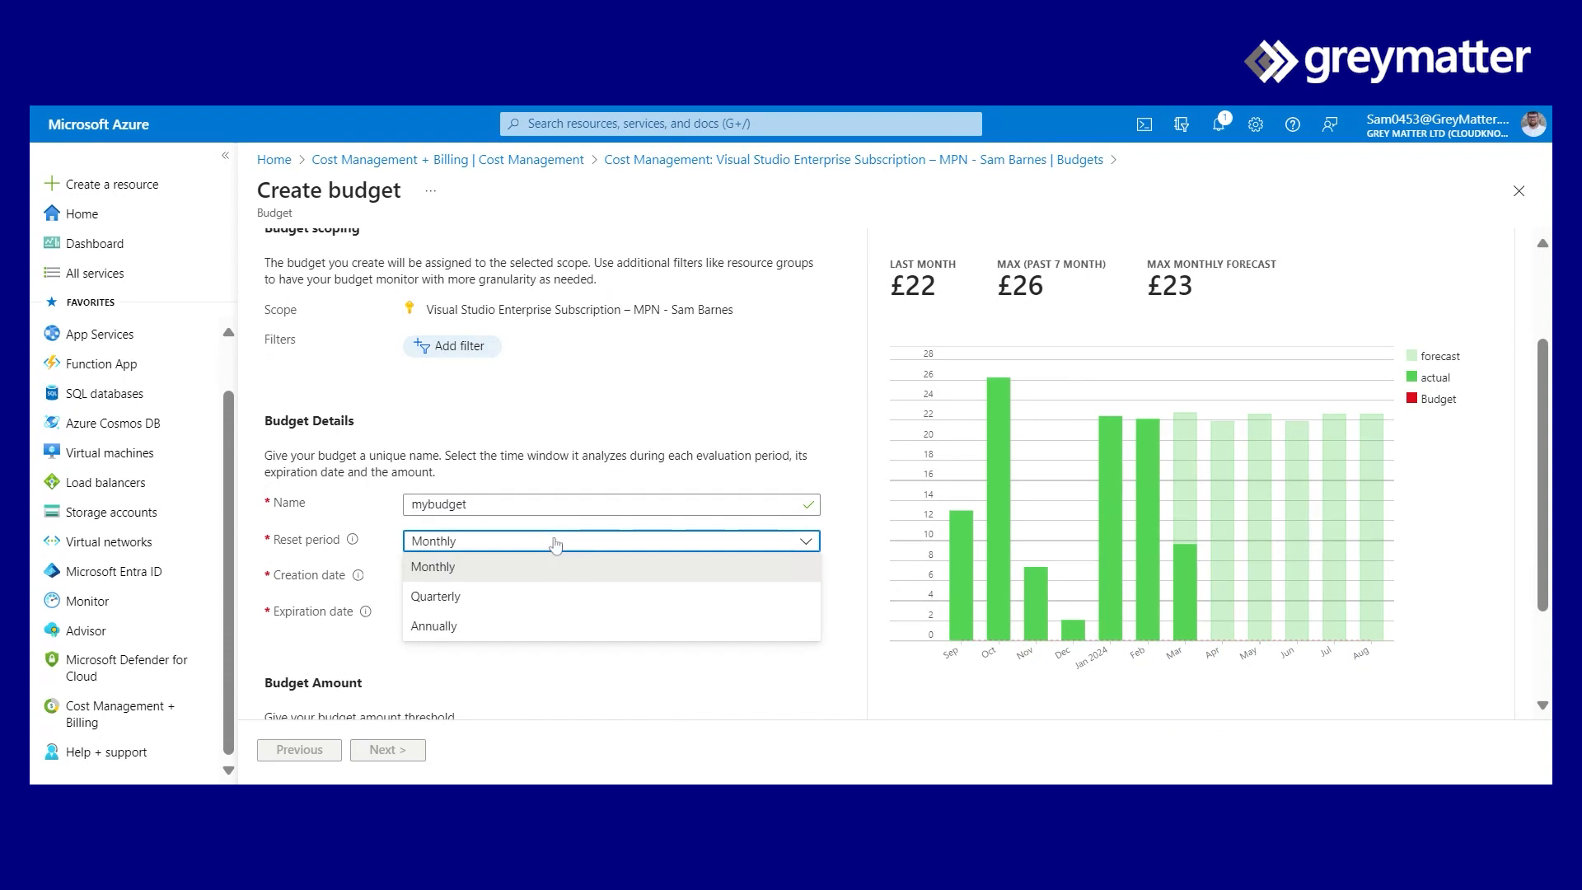
{"action": "left_click", "coordinate": [536, 567]}
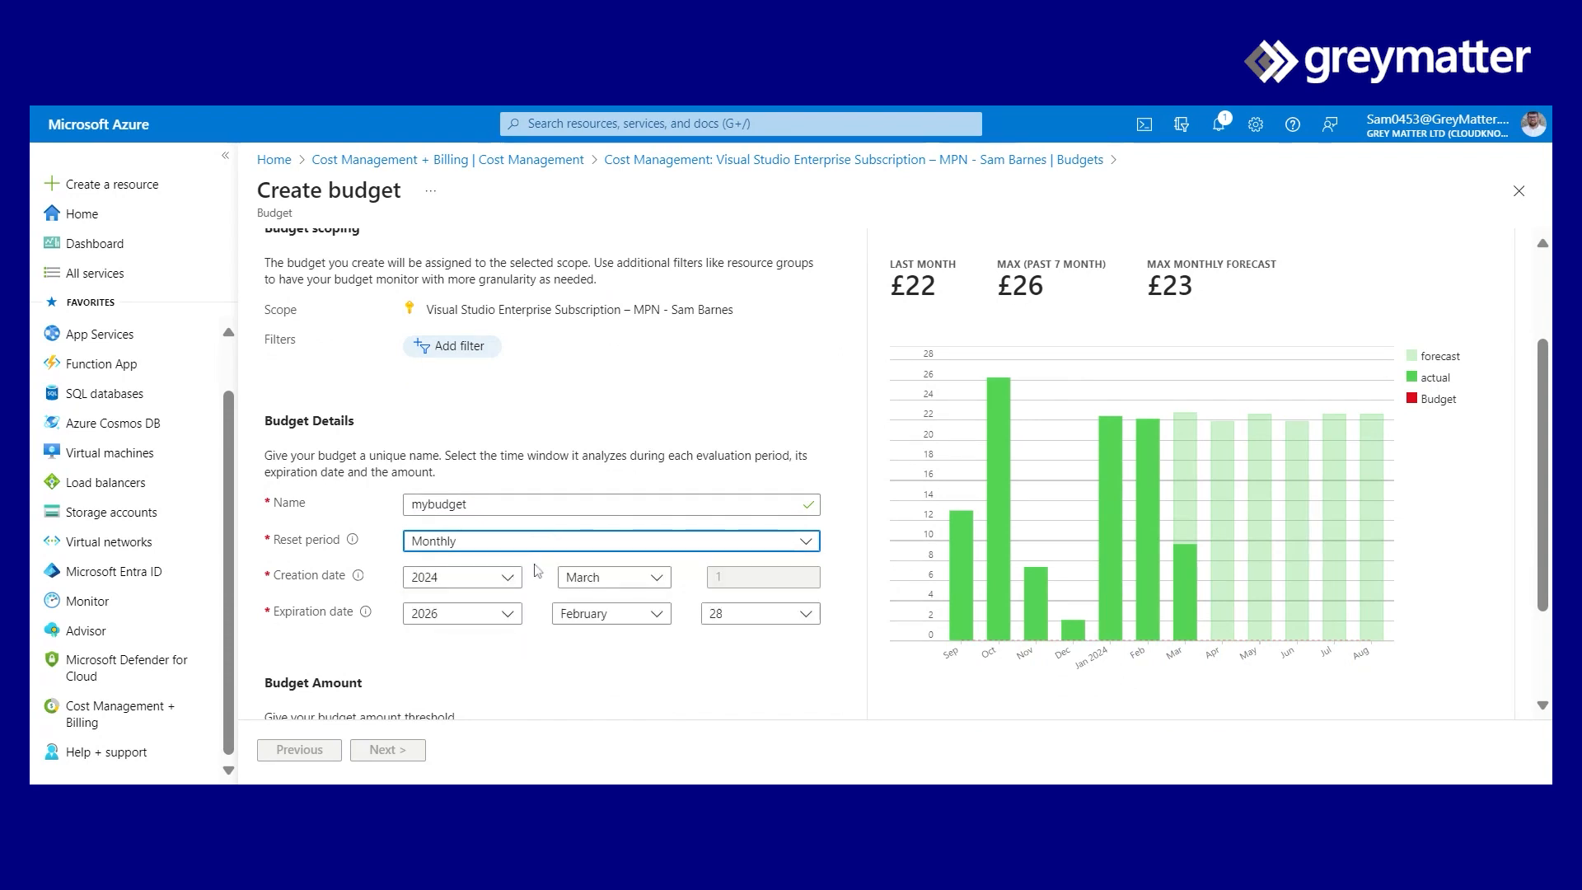
{"action": "left_click", "coordinate": [506, 619]}
{"action": "left_click", "coordinate": [465, 587]}
- Set the budget amount to £100 and continue to the alerts step
{"action": "scroll", "coordinate": [564, 669], "scroll_direction": "down", "scroll_amount": 2}
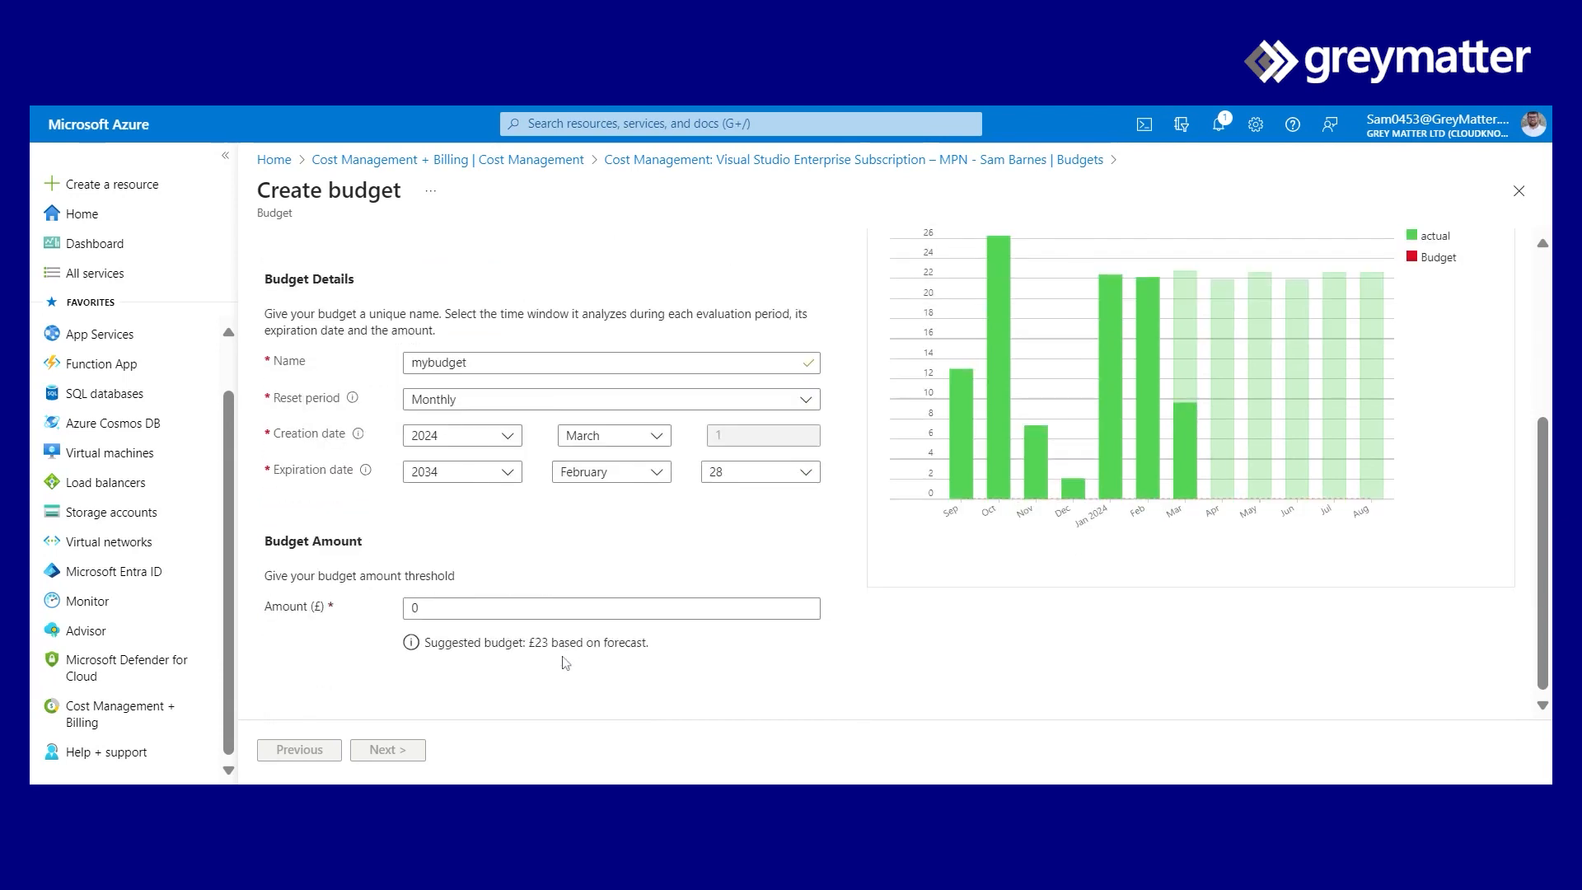
{"action": "left_click", "coordinate": [459, 608]}
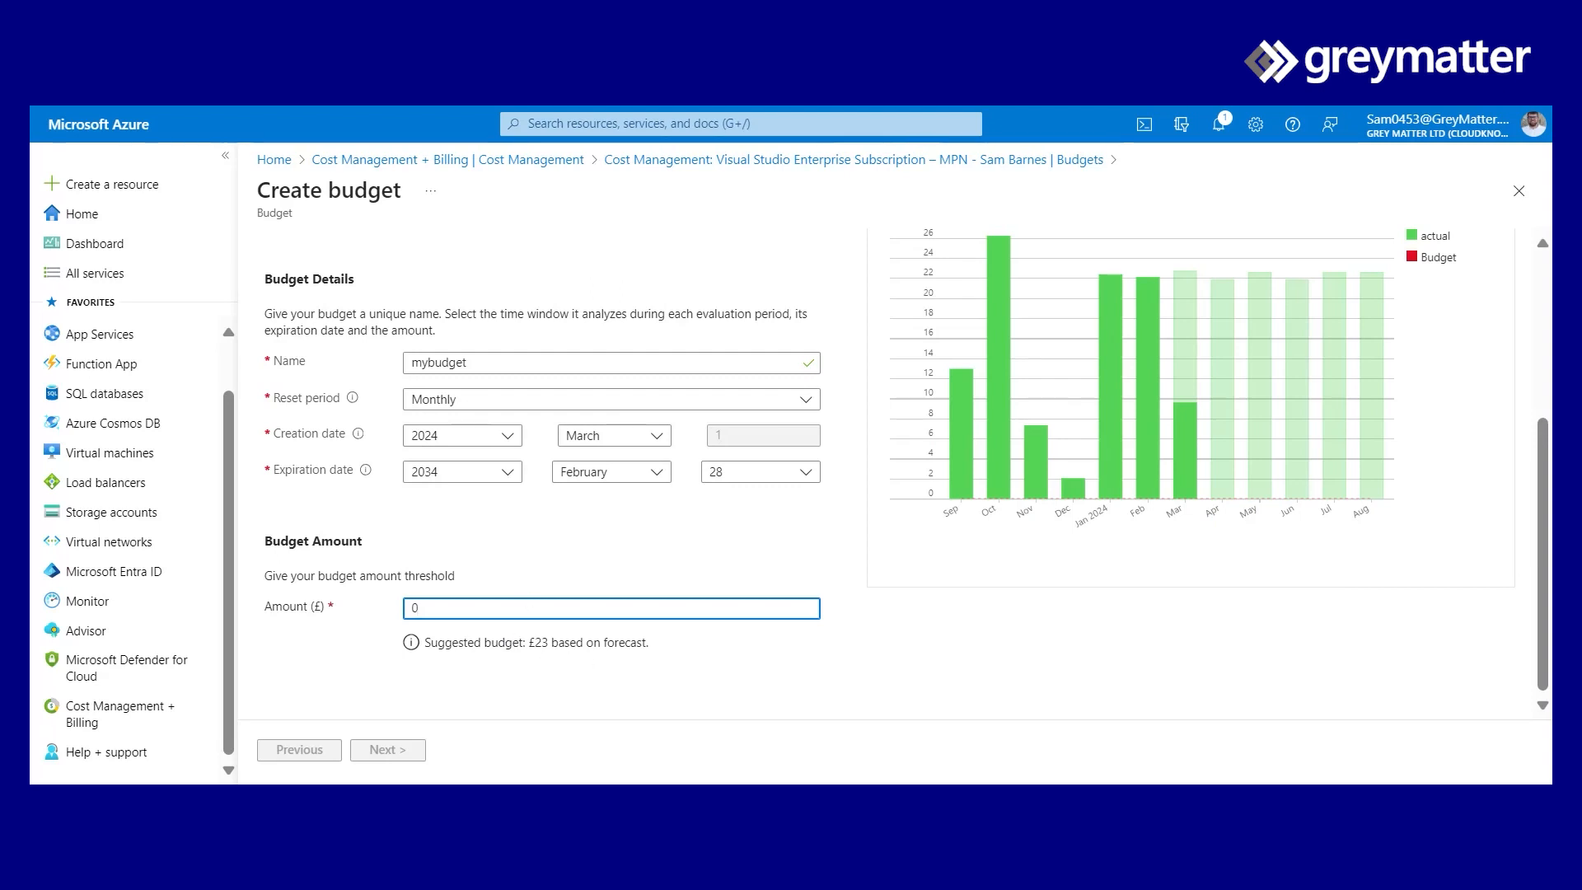
{"action": "key", "text": "BackSpace"}
{"action": "type", "text": "1"}
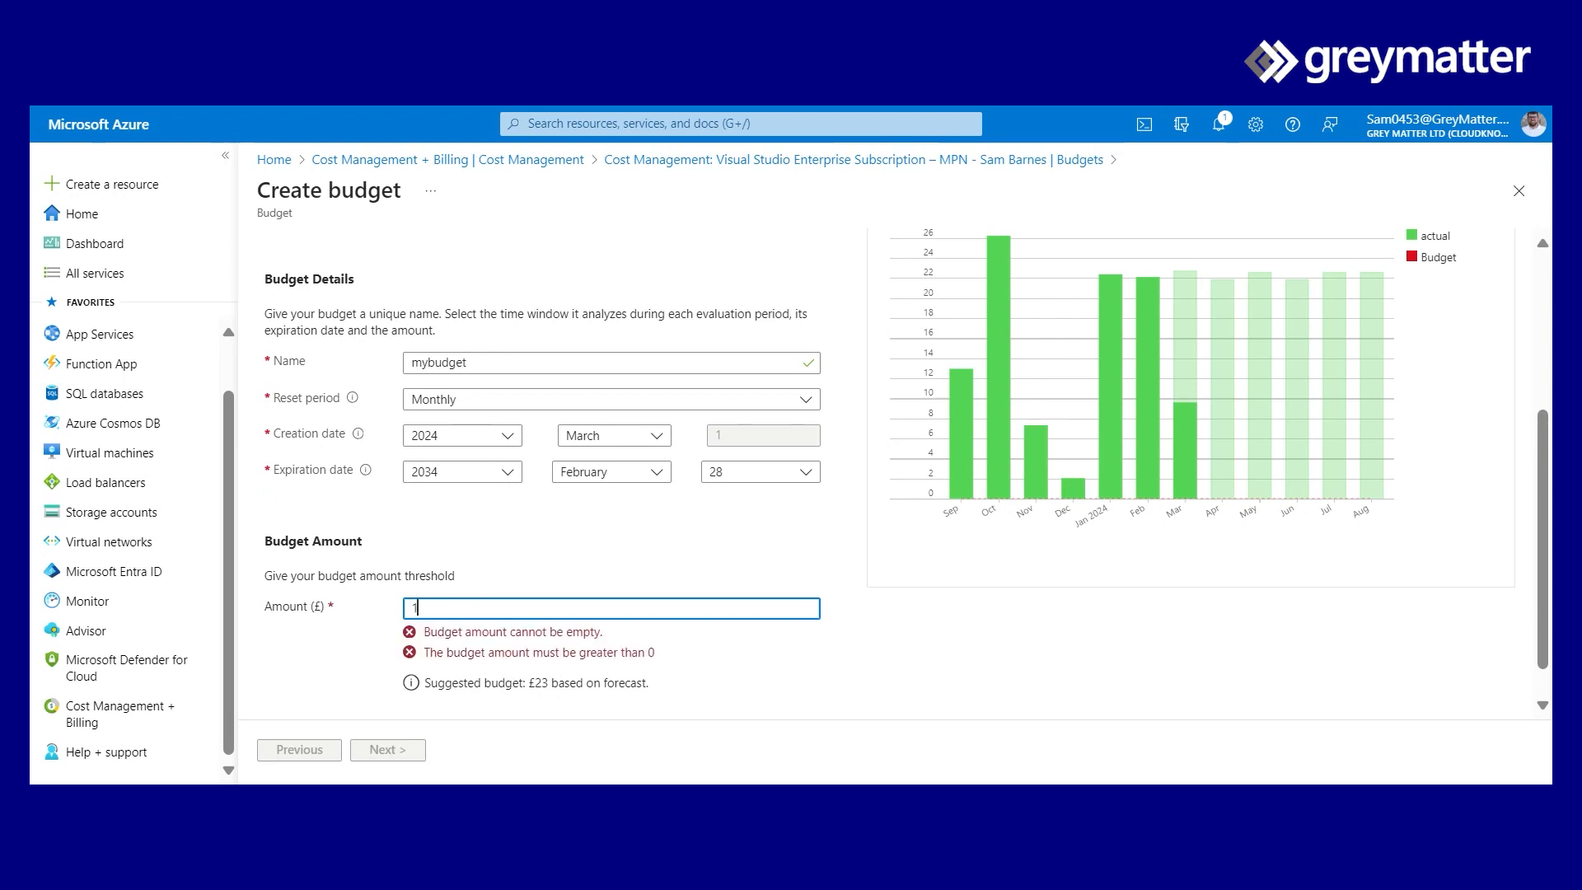
{"action": "type", "text": "00"}
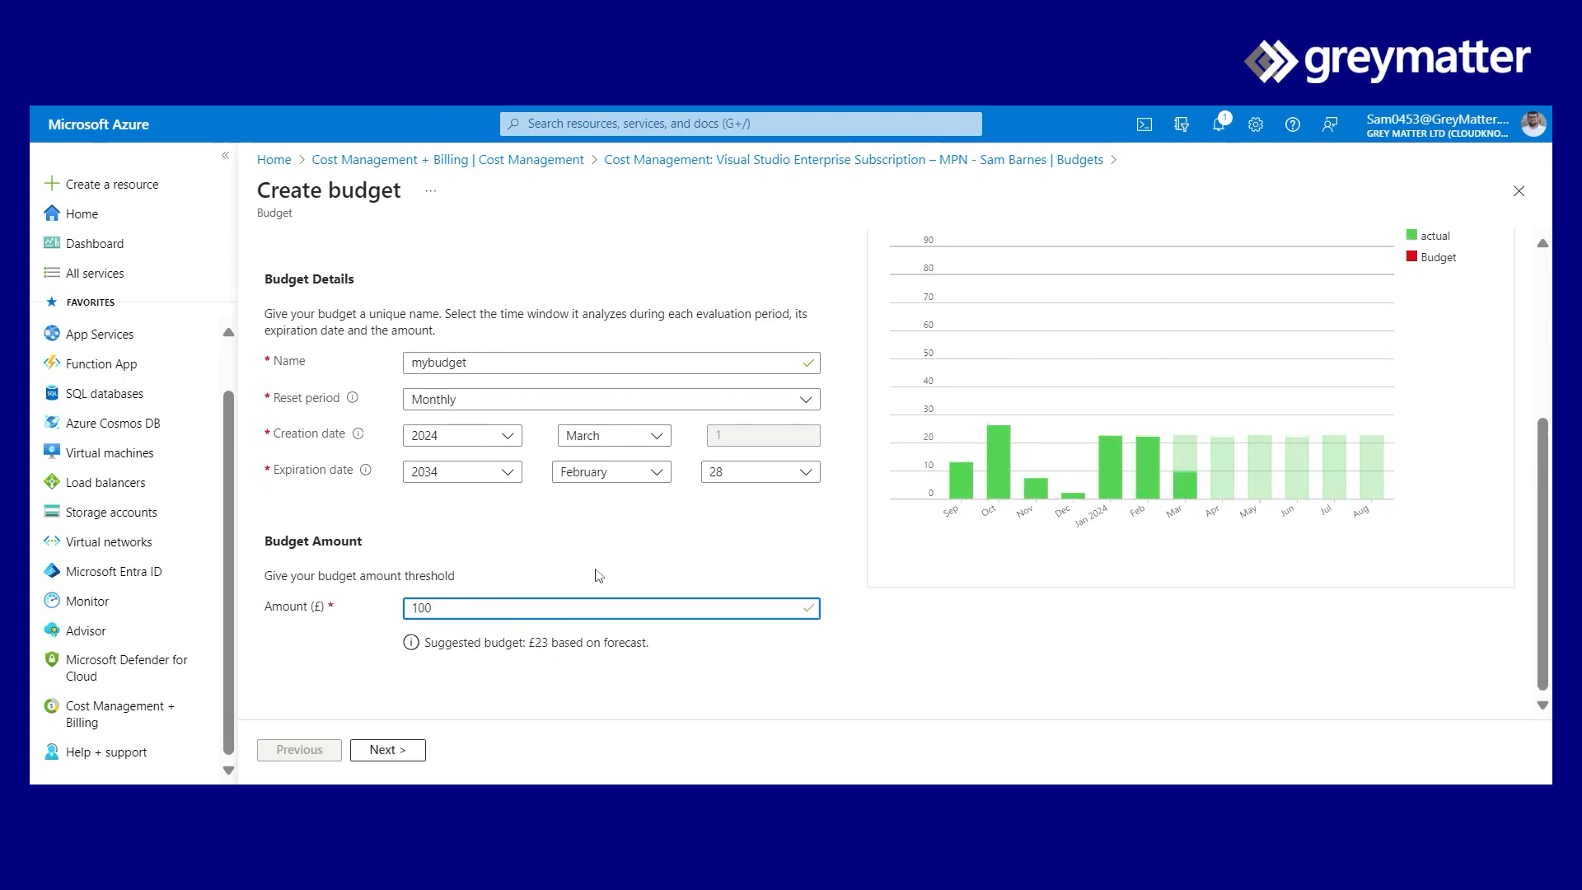
{"action": "left_click", "coordinate": [591, 557]}
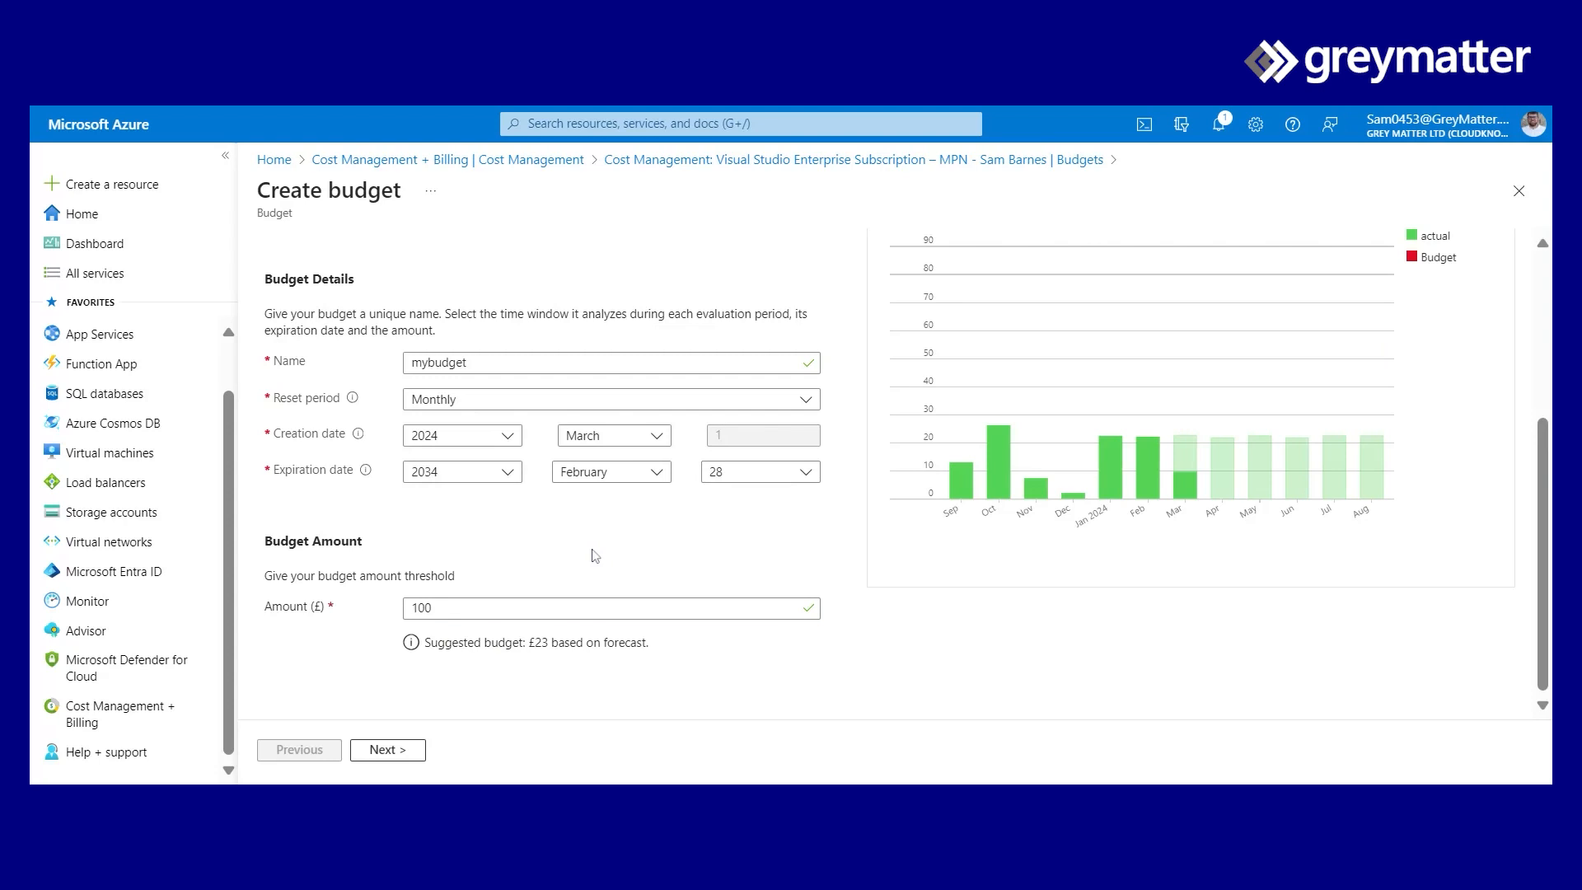
{"action": "left_click", "coordinate": [414, 750]}
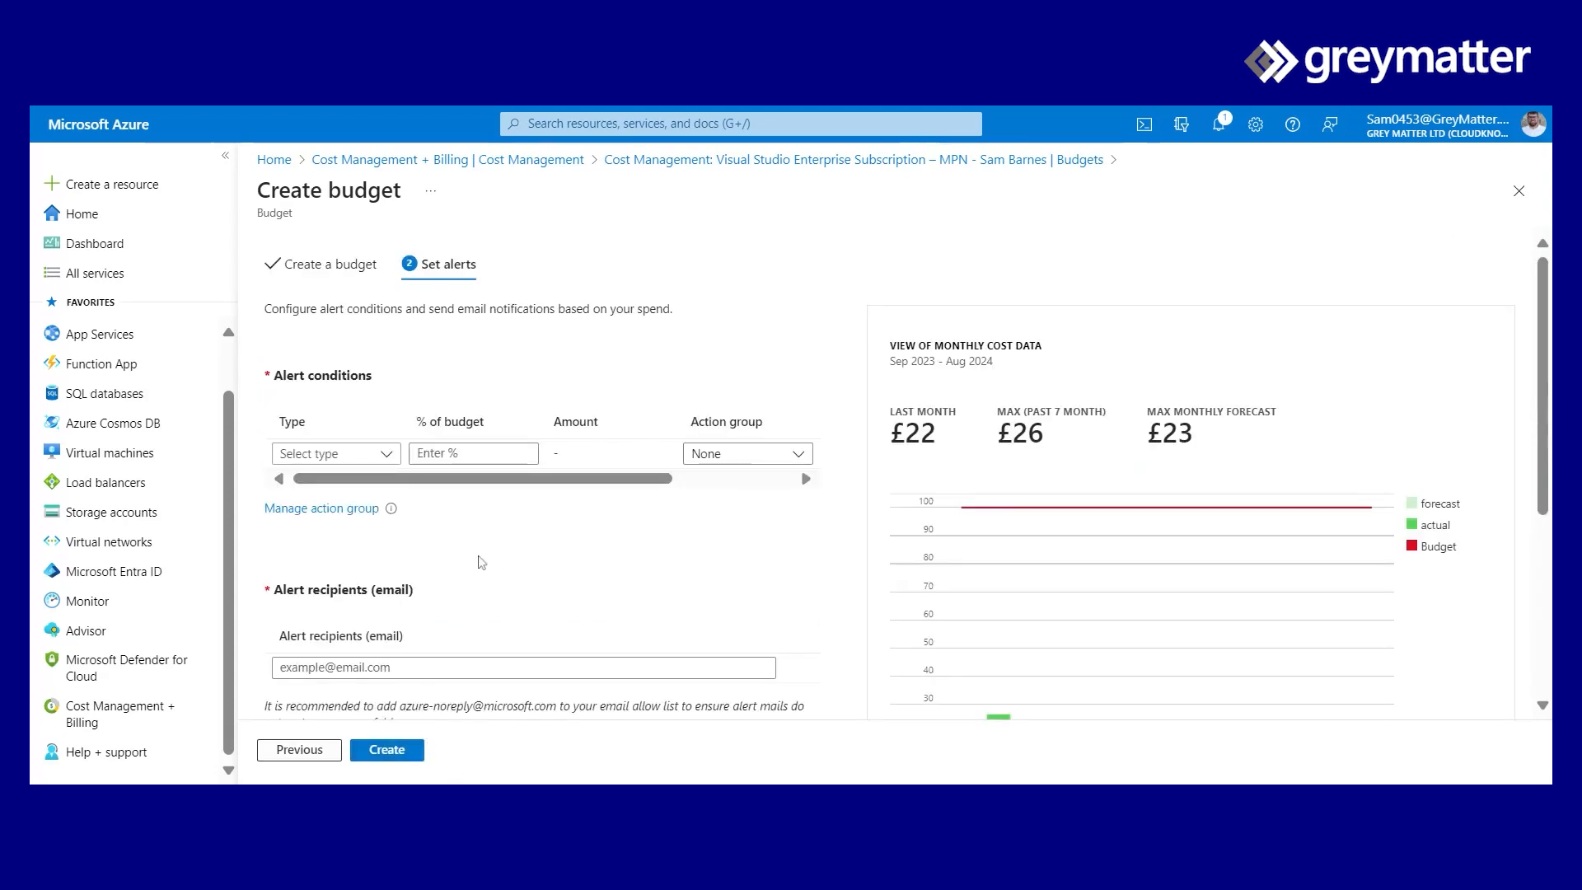
- Add an alert condition of type Actual at 50% of the budget
{"action": "left_click", "coordinate": [382, 458]}
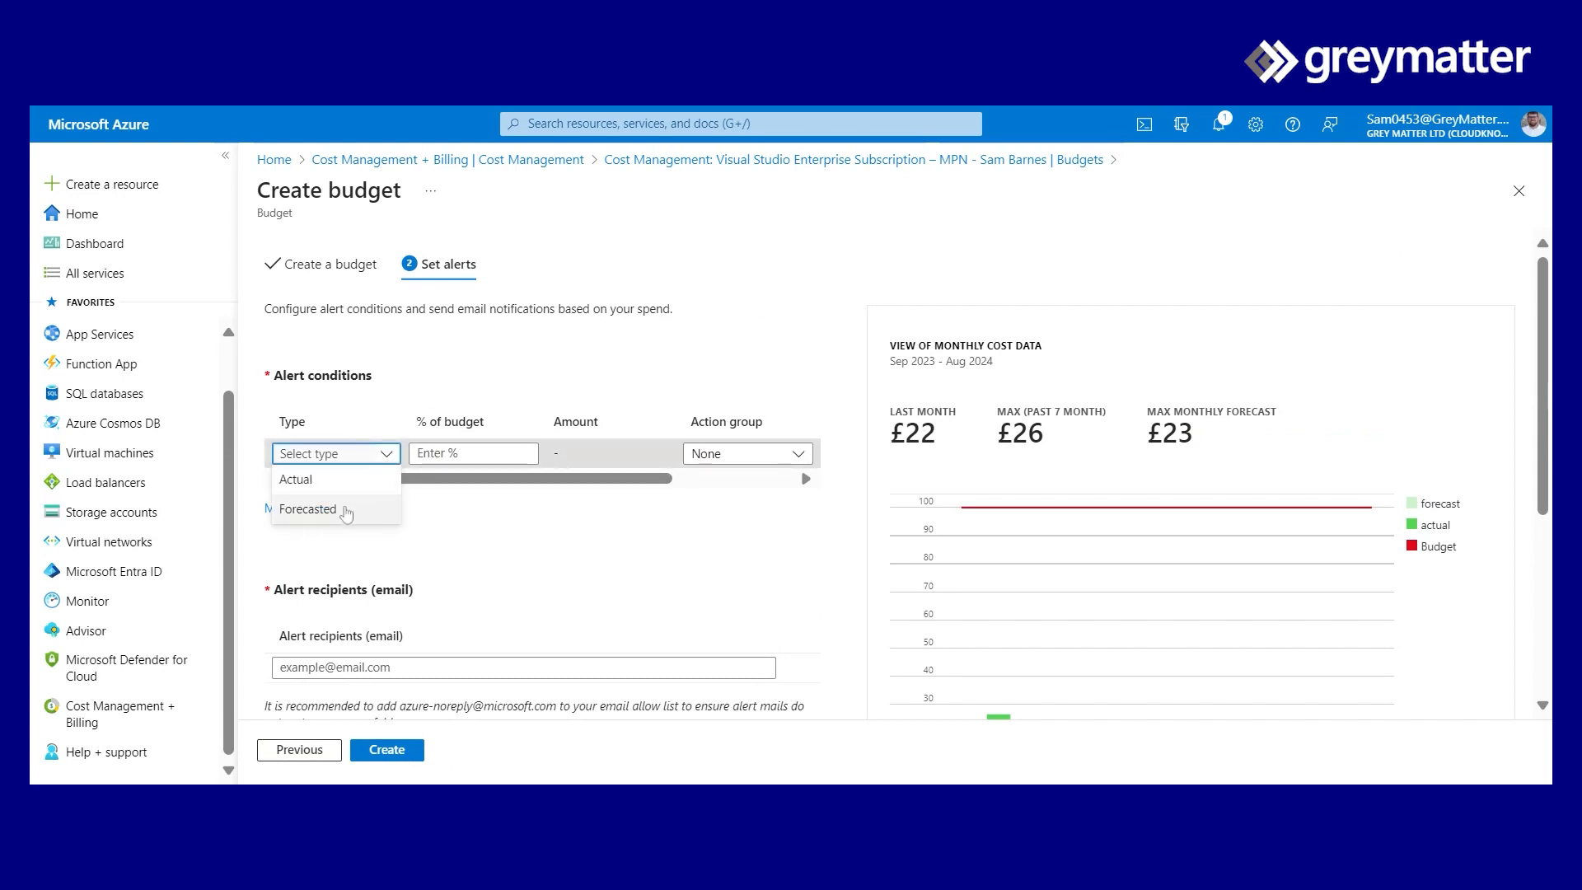
{"action": "left_click", "coordinate": [336, 482]}
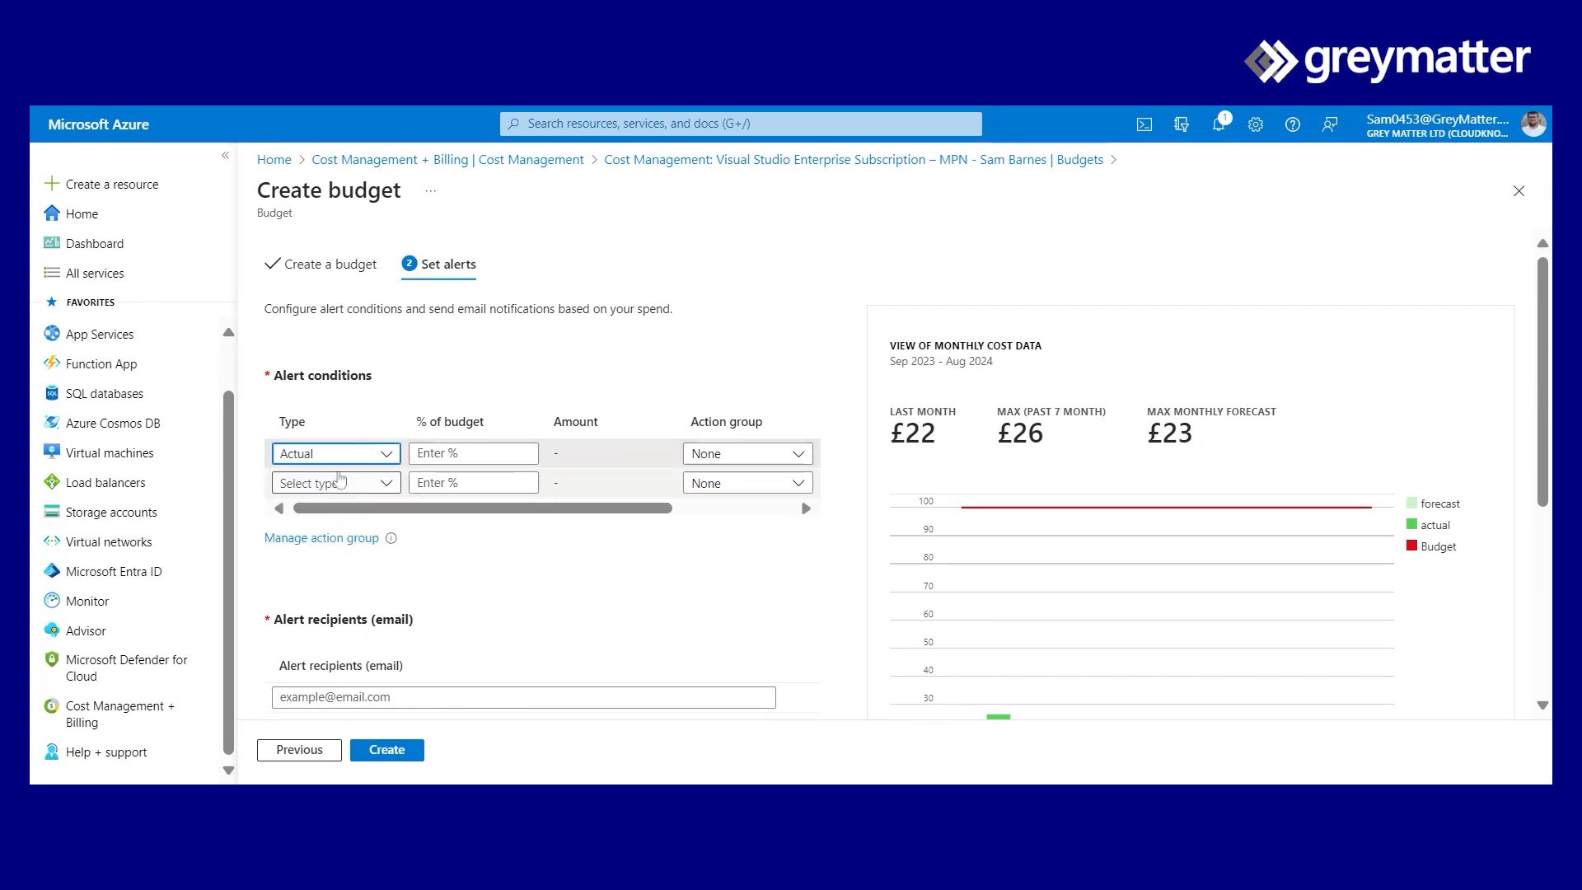
{"action": "left_click", "coordinate": [463, 454]}
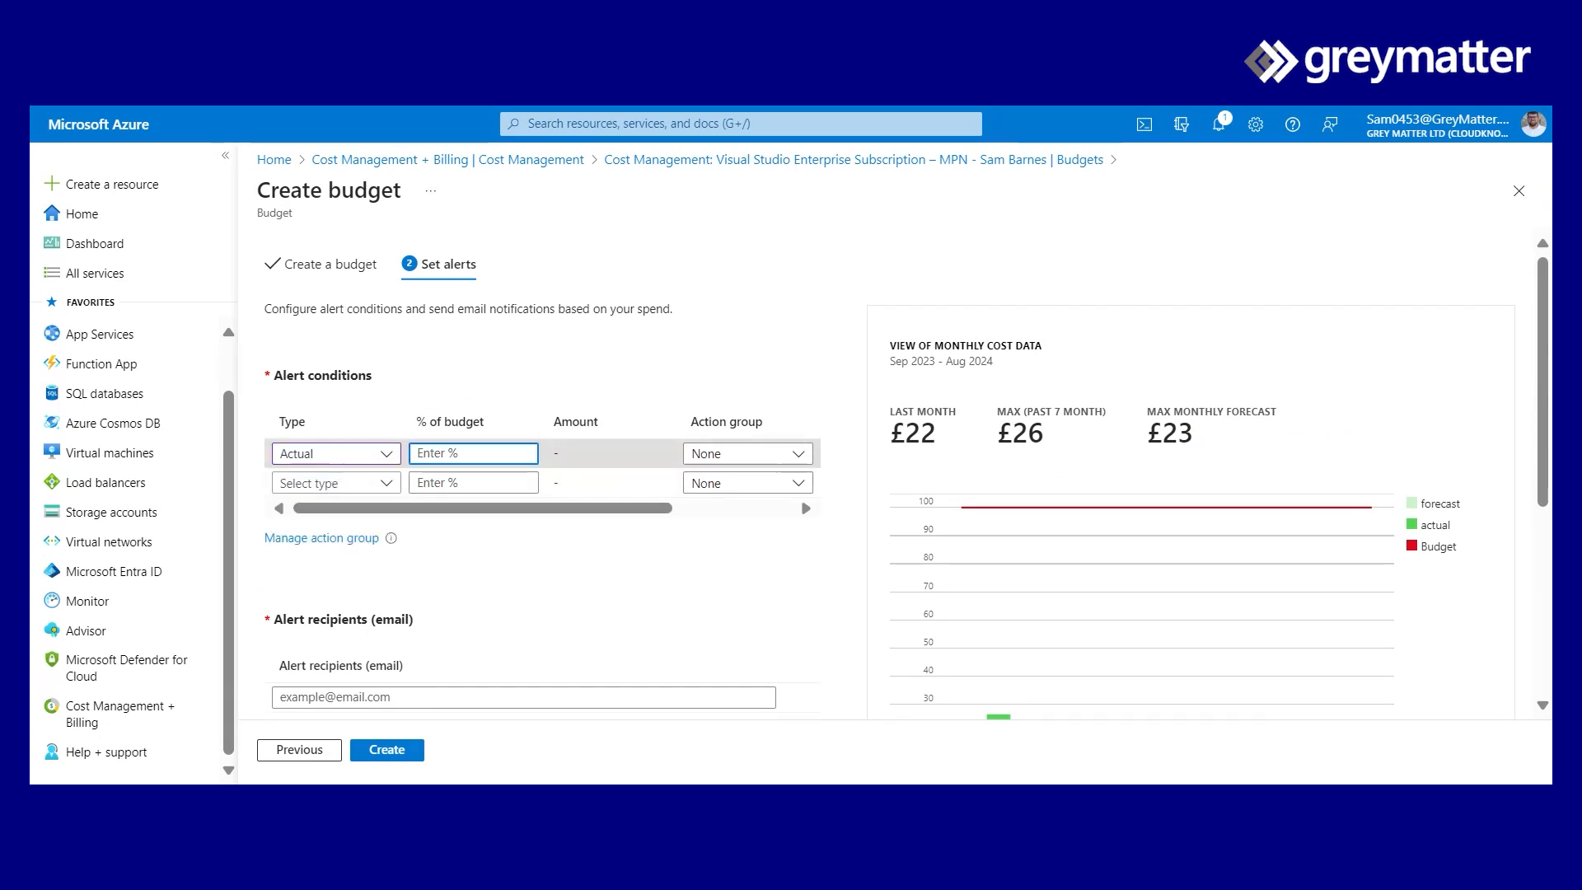
{"action": "type", "text": "50"}
{"action": "left_click", "coordinate": [535, 585]}
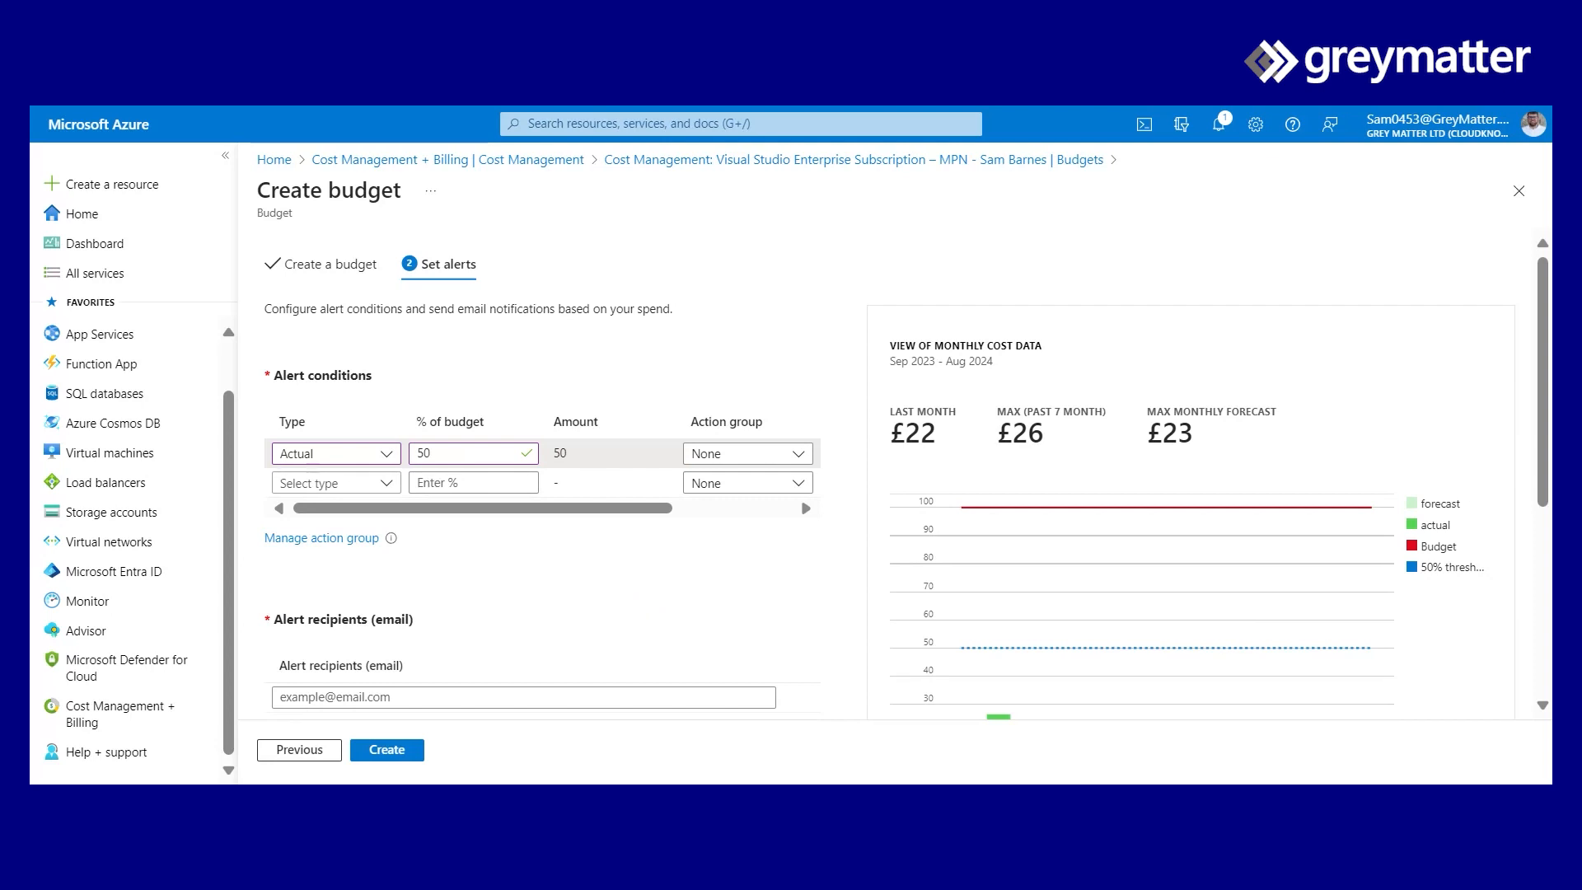
- Enter the alert recipient's email address and create the budget
{"action": "scroll", "coordinate": [629, 599], "scroll_direction": "down", "scroll_amount": 2}
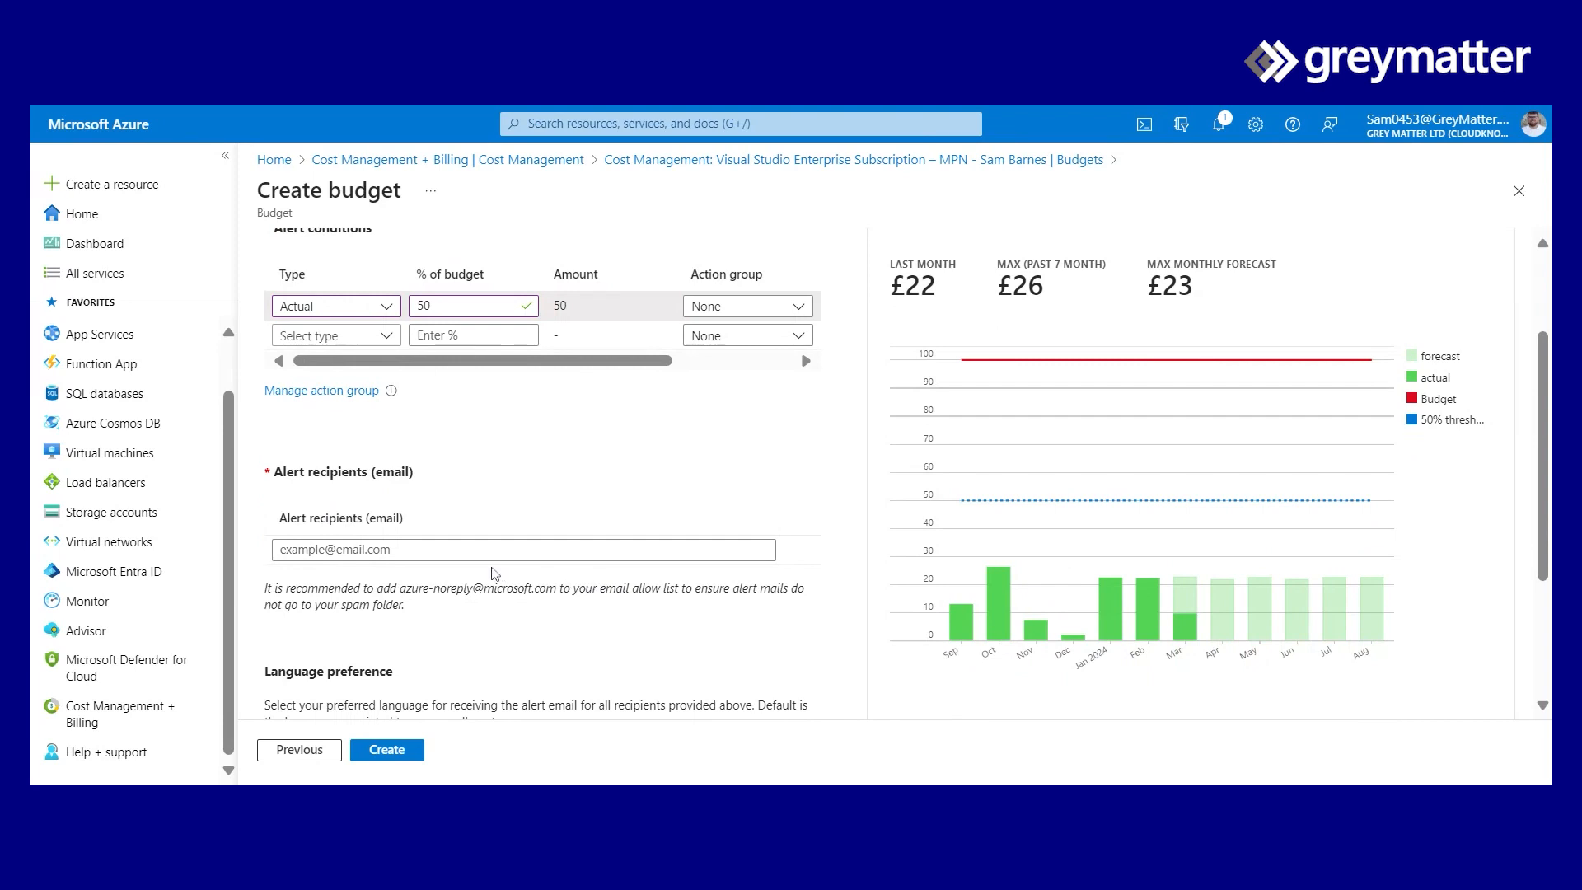
{"action": "left_click", "coordinate": [494, 550]}
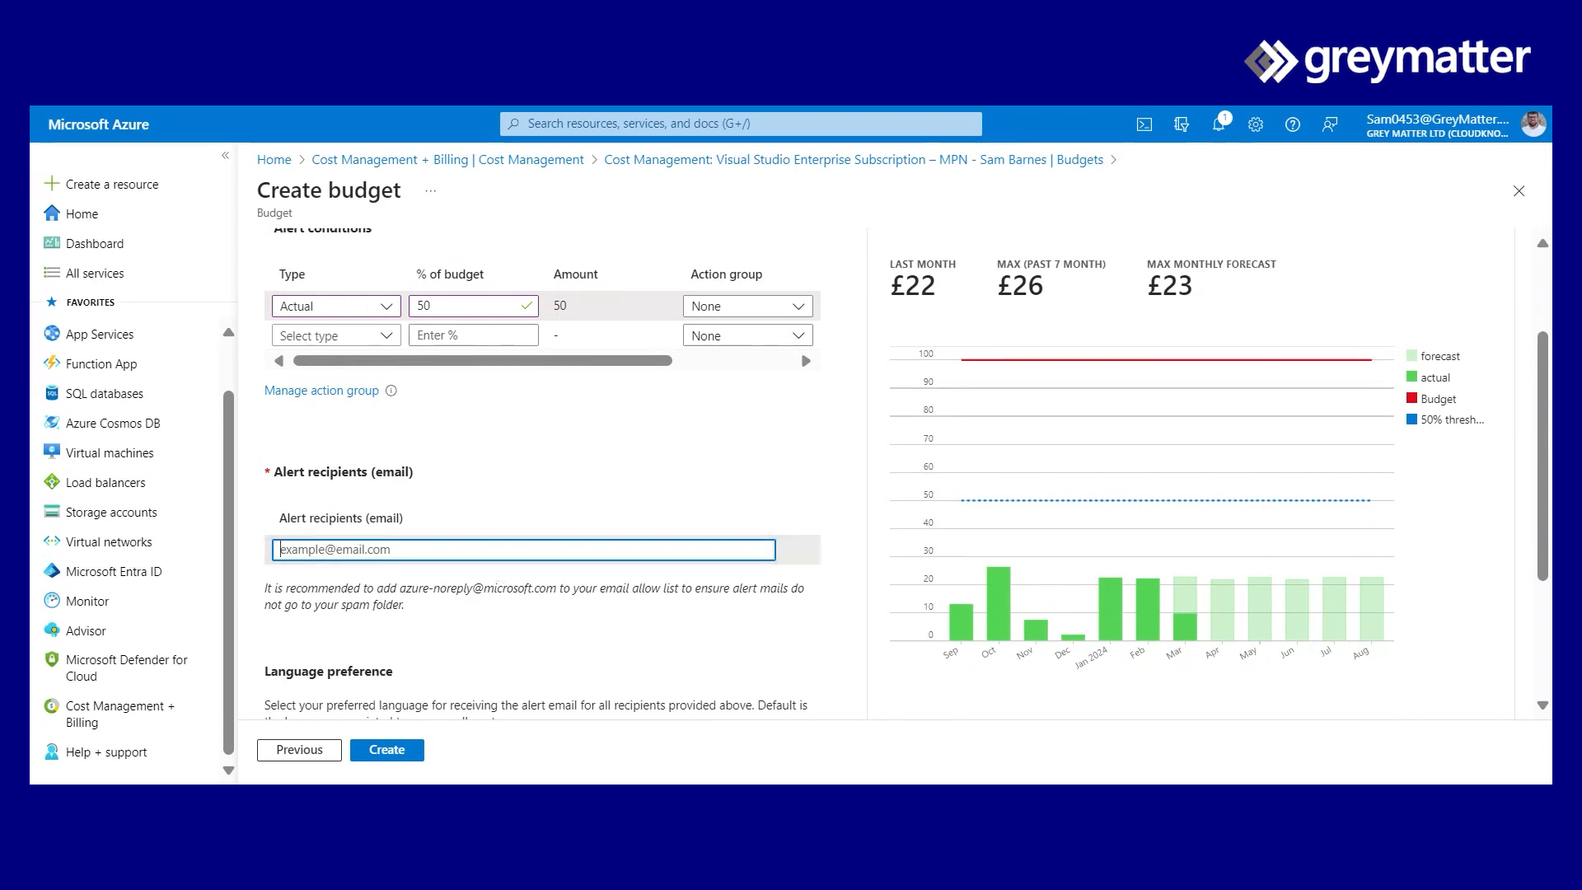
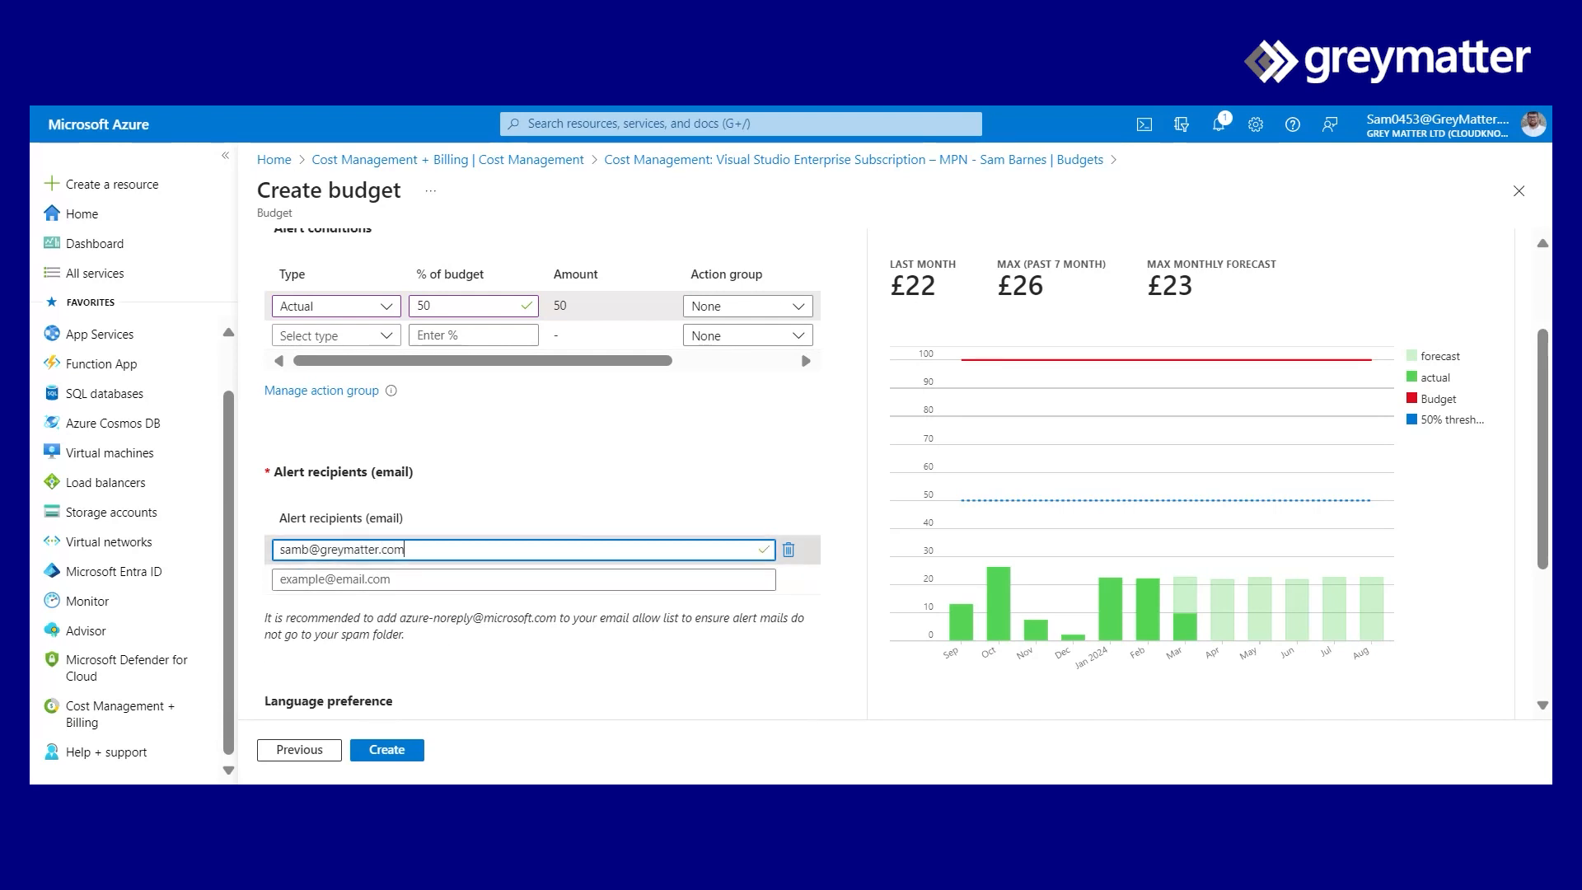
{"action": "scroll", "coordinate": [618, 490], "scroll_direction": "down", "scroll_amount": 1}
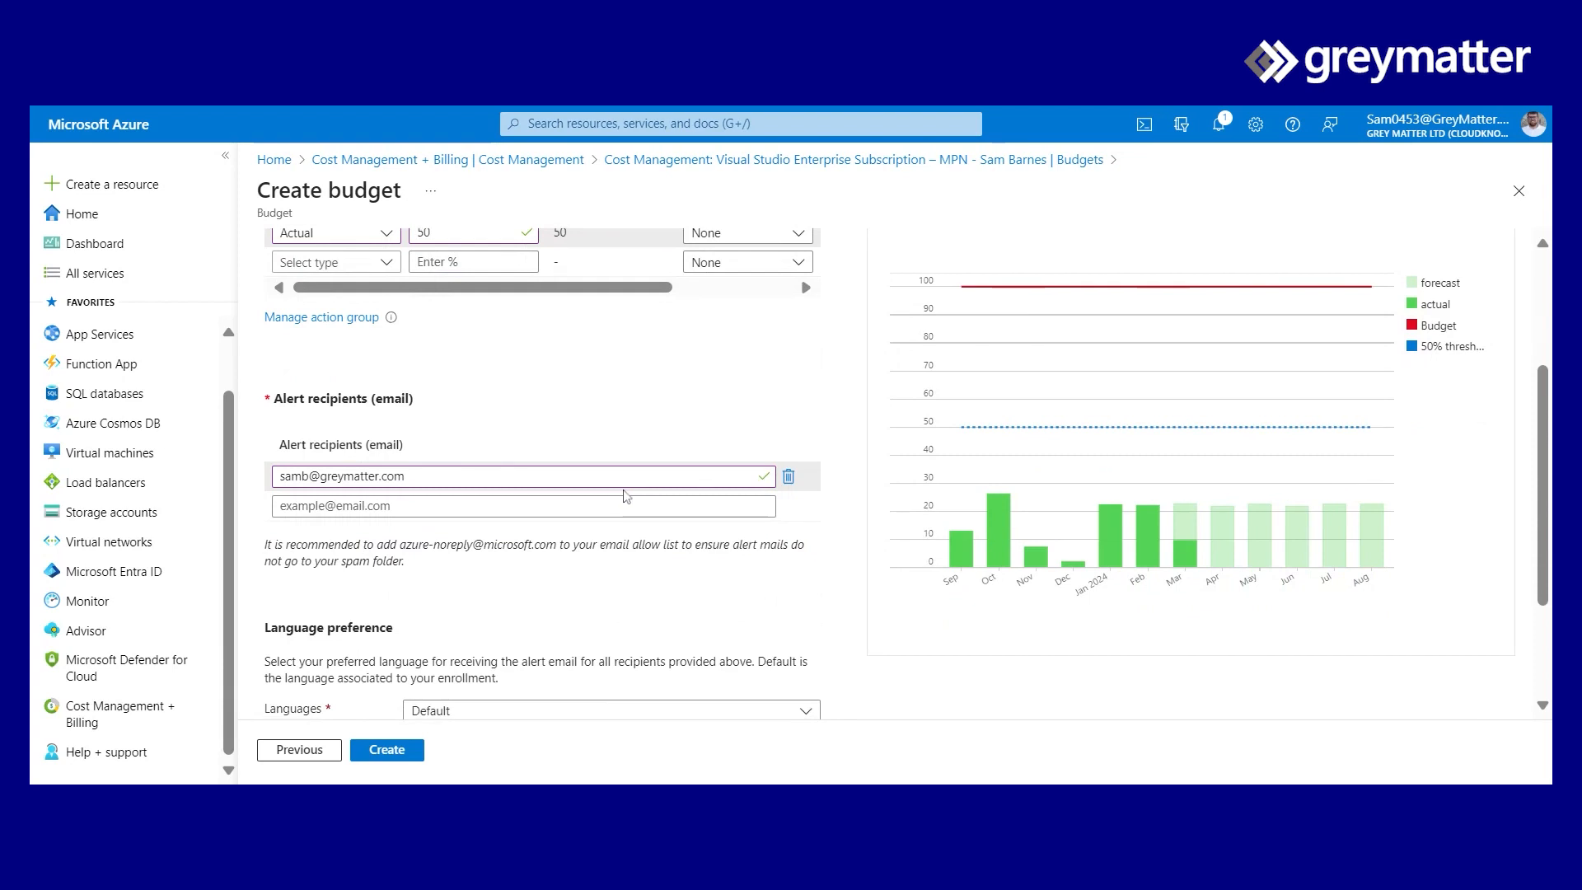
{"action": "scroll", "coordinate": [577, 569], "scroll_direction": "down", "scroll_amount": 2}
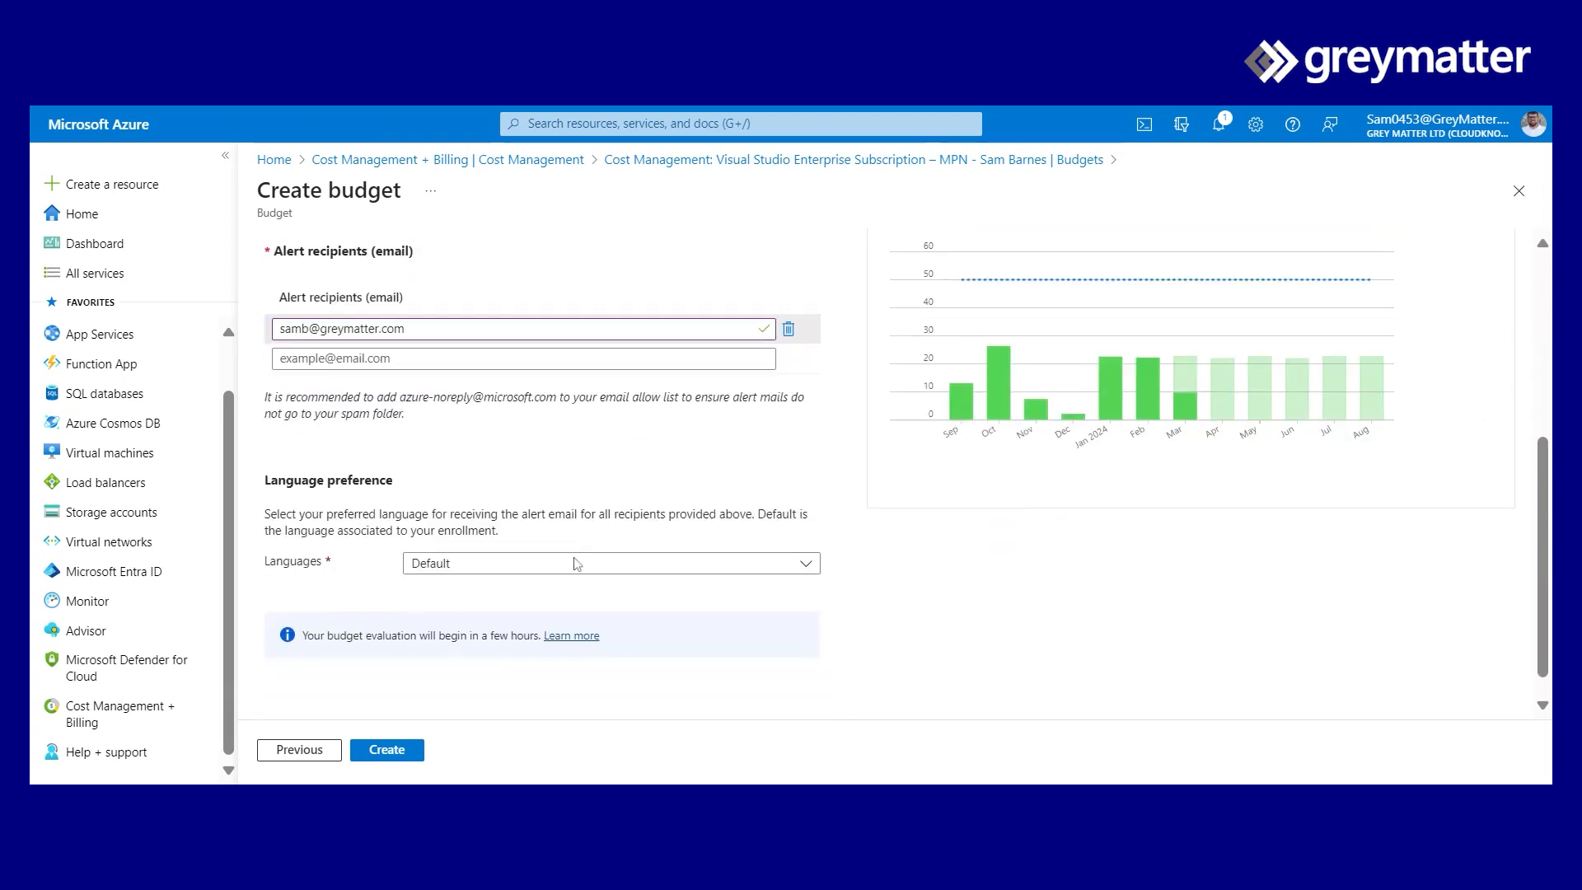
{"action": "scroll", "coordinate": [568, 572], "scroll_direction": "down", "scroll_amount": 1}
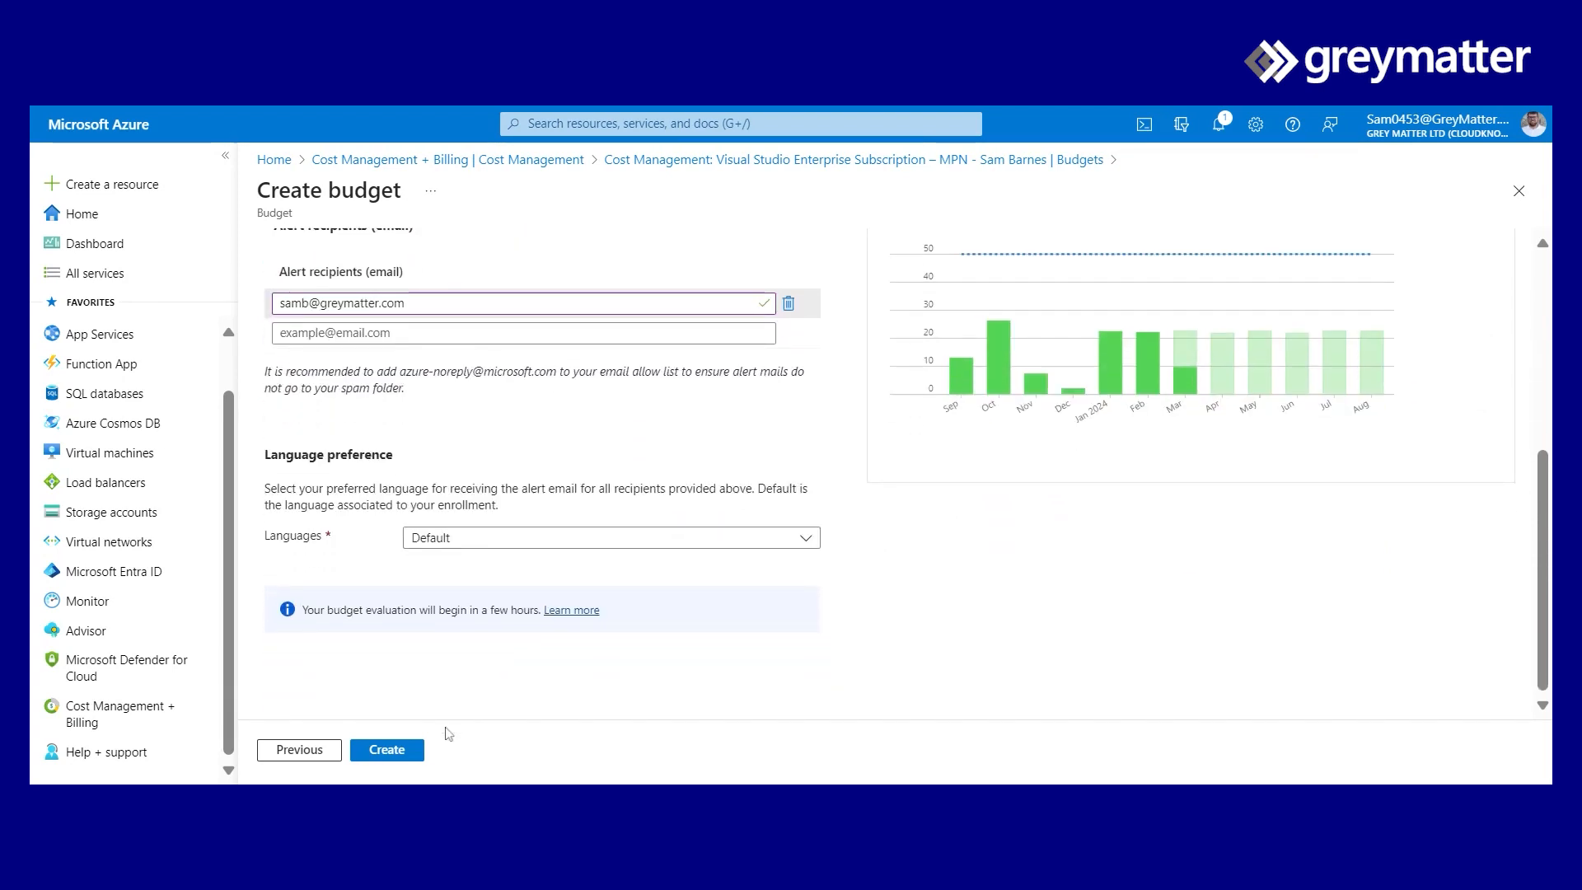
{"action": "left_click", "coordinate": [406, 752]}
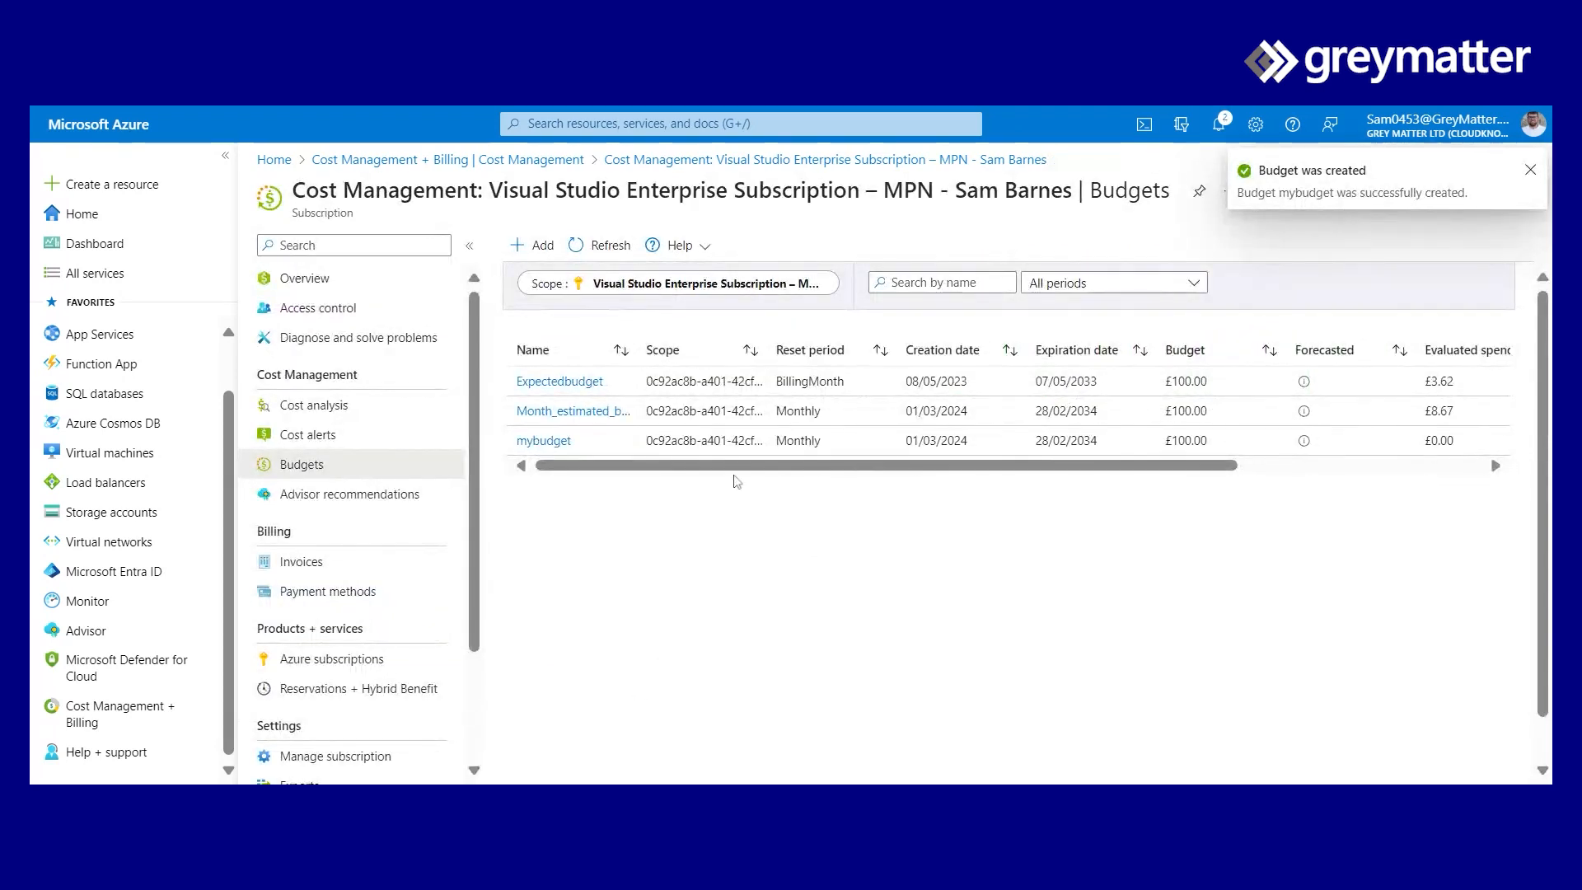
- Check mybudget in the Budgets list, then return to Cost Management + Billing
{"action": "left_click_drag", "start_coordinate": [739, 467], "coordinate": [1054, 471]}
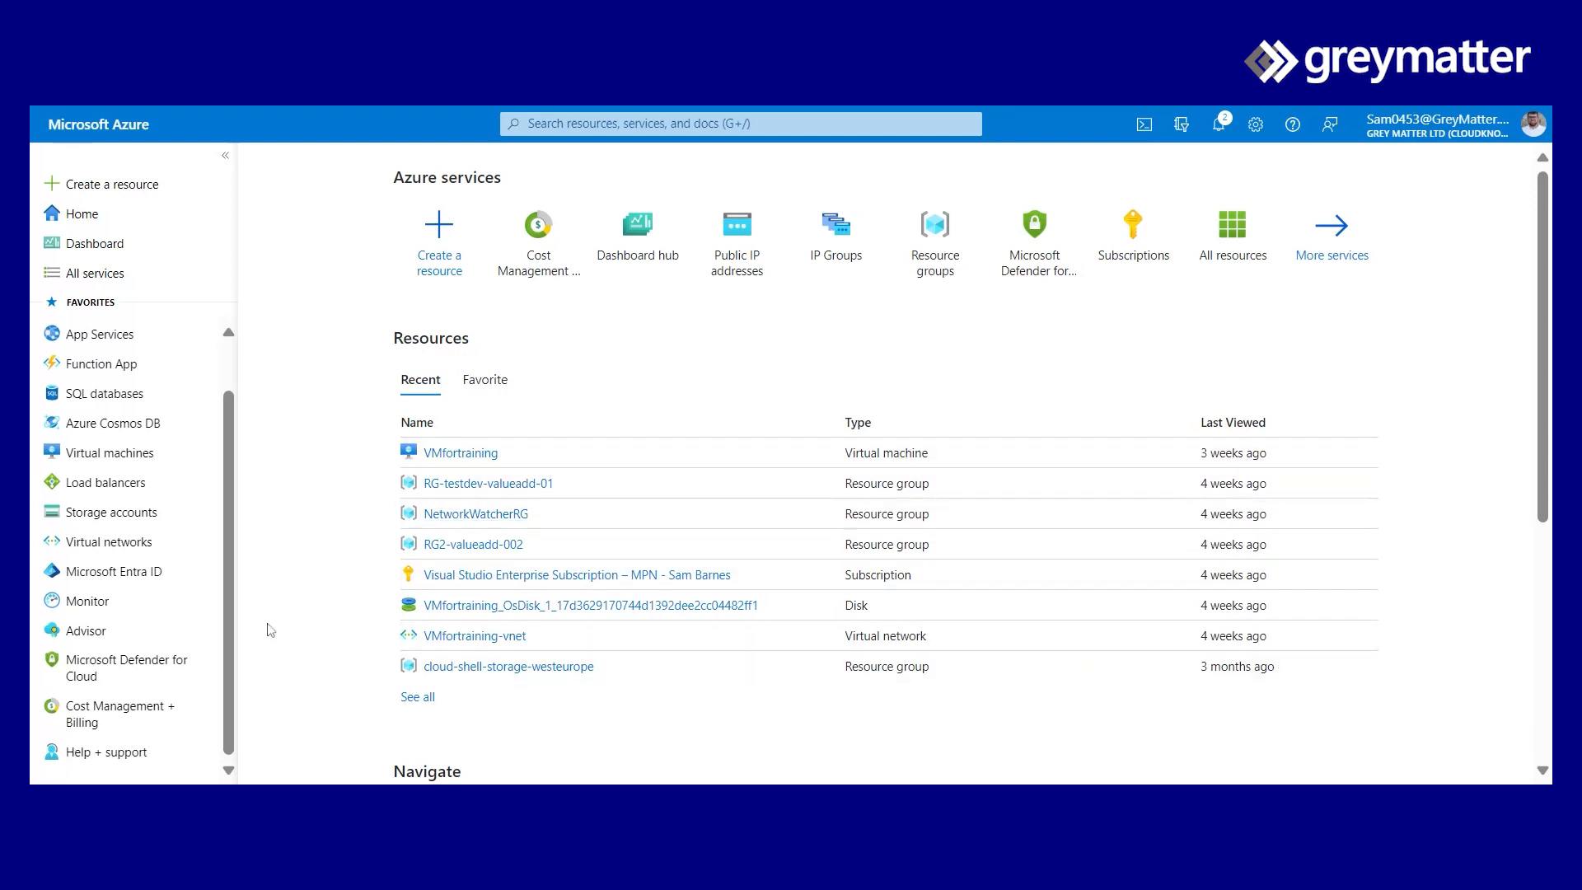
{"action": "left_click", "coordinate": [165, 706]}
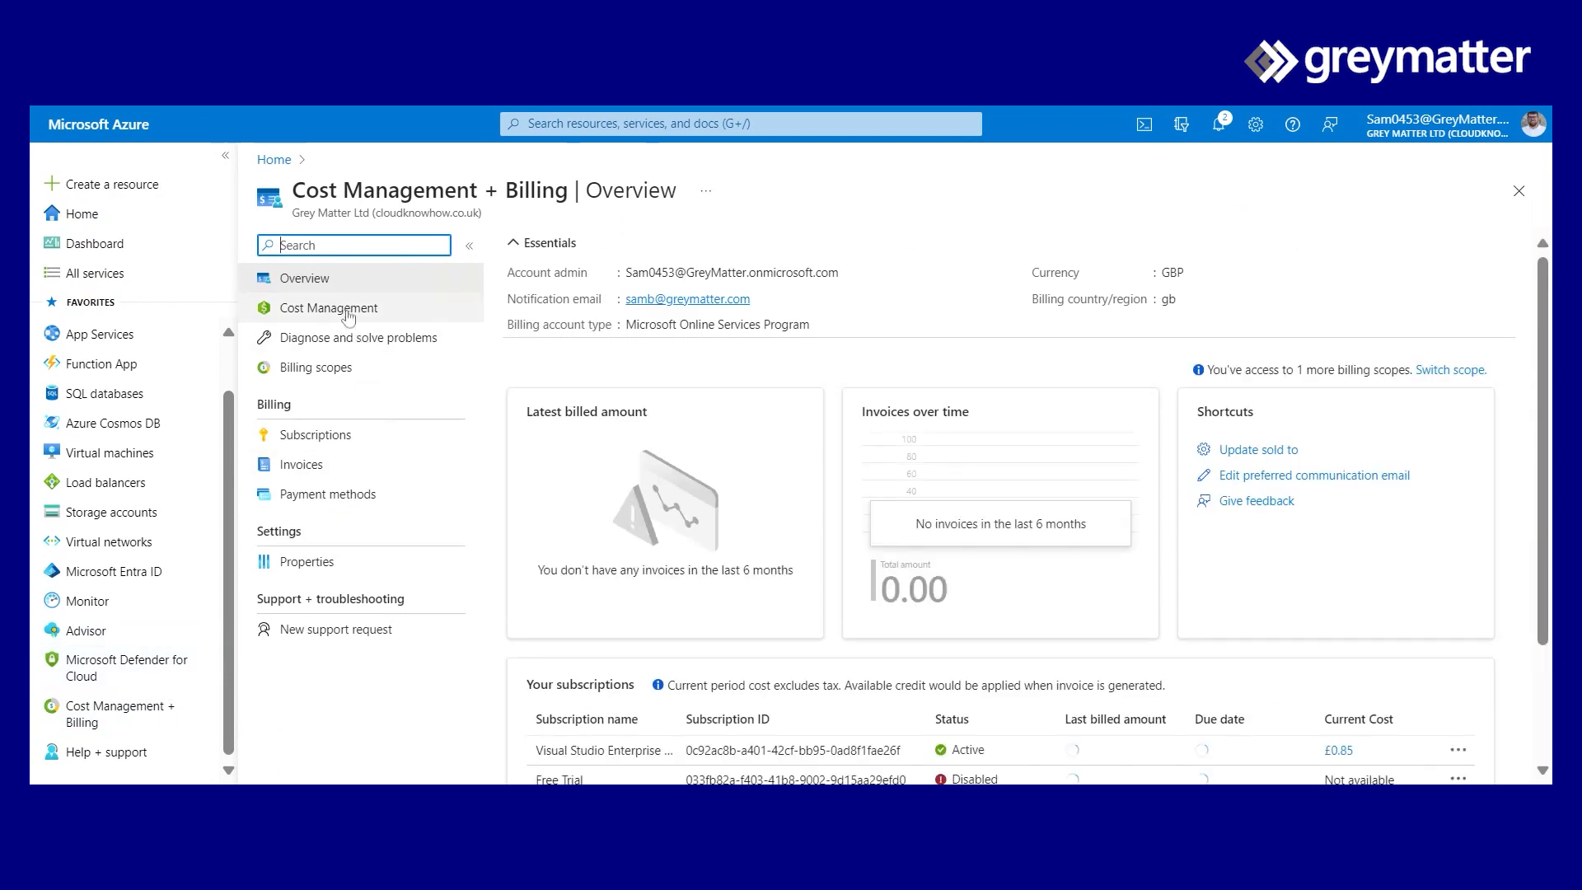
- Open a new Create alert rule form from the subscription's Cost alerts list
{"action": "left_click", "coordinate": [348, 316]}
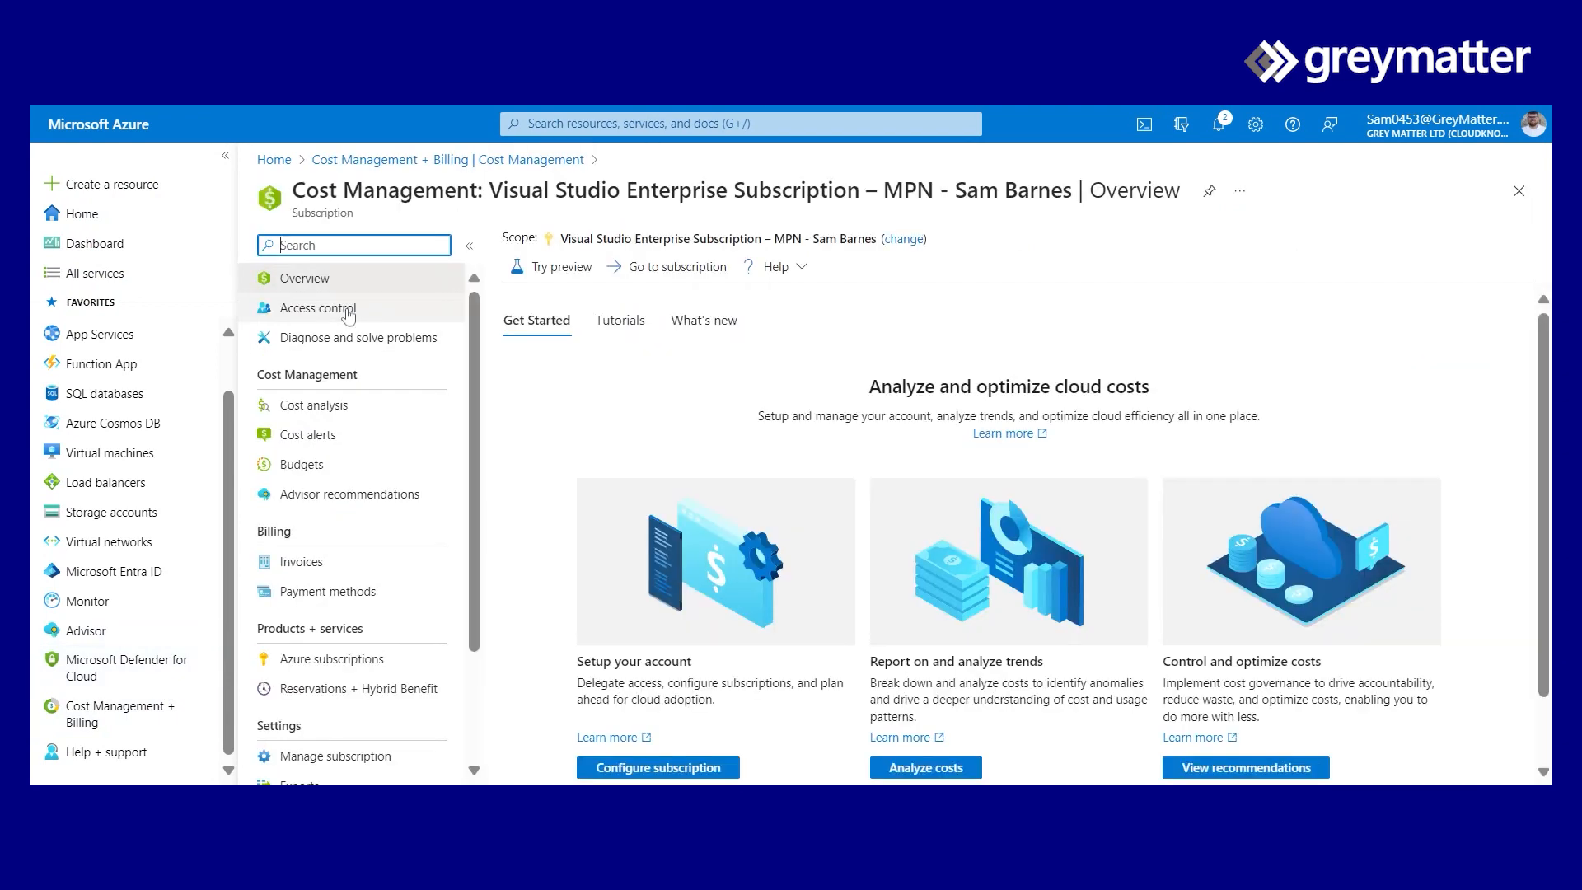
{"action": "left_click", "coordinate": [335, 436]}
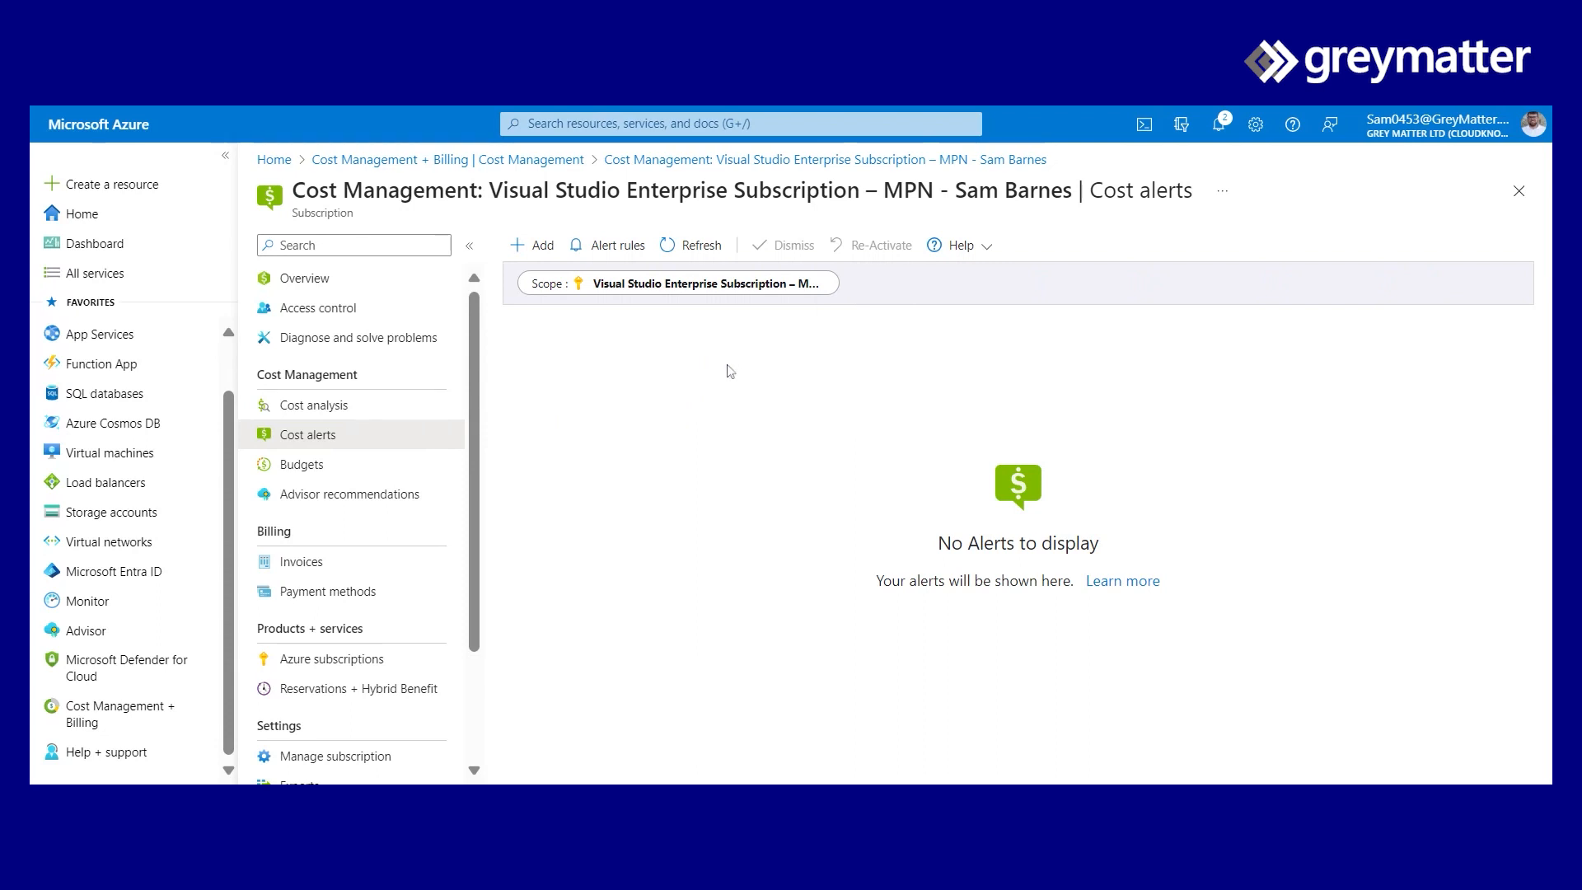
{"action": "left_click", "coordinate": [548, 250]}
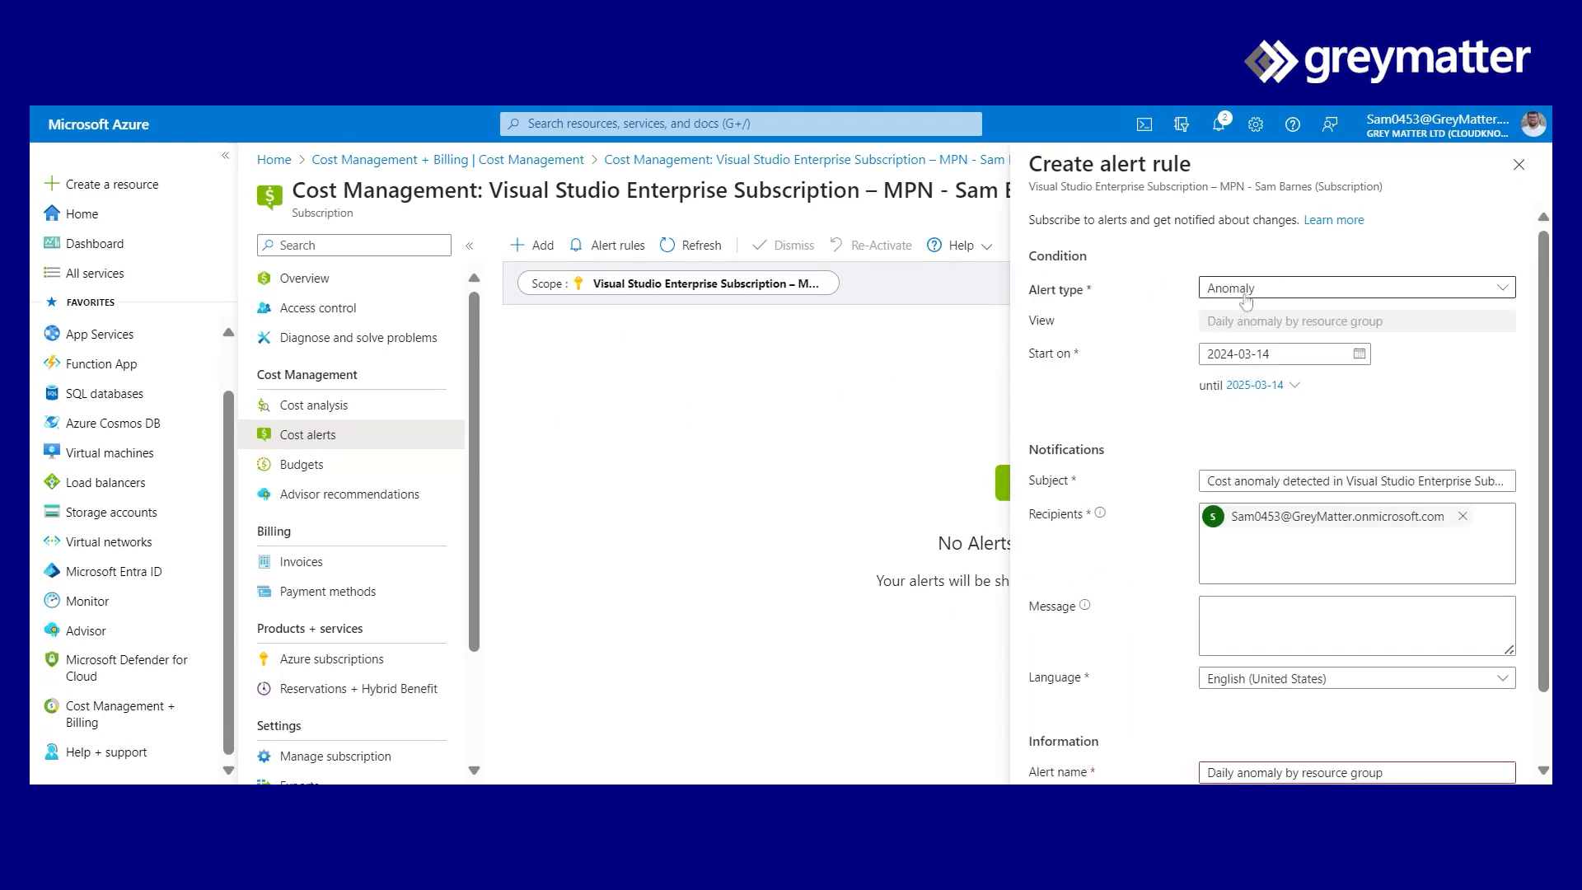
{"action": "left_click", "coordinate": [1254, 290]}
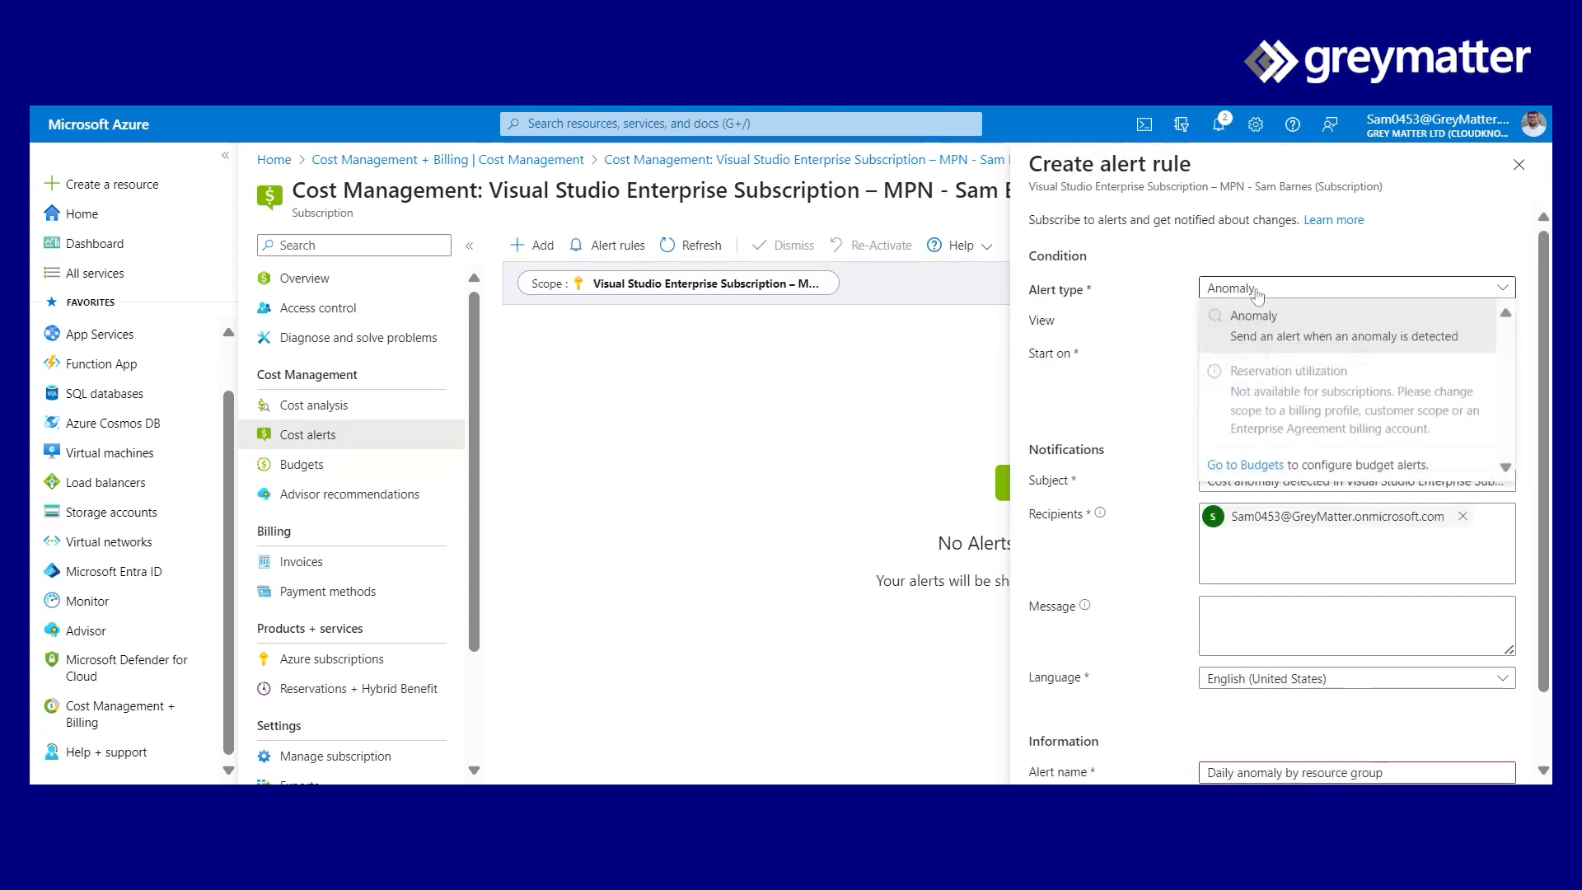
- Make the rule an Anomaly alert with the message 'Help!!'
{"action": "left_click", "coordinate": [1285, 326]}
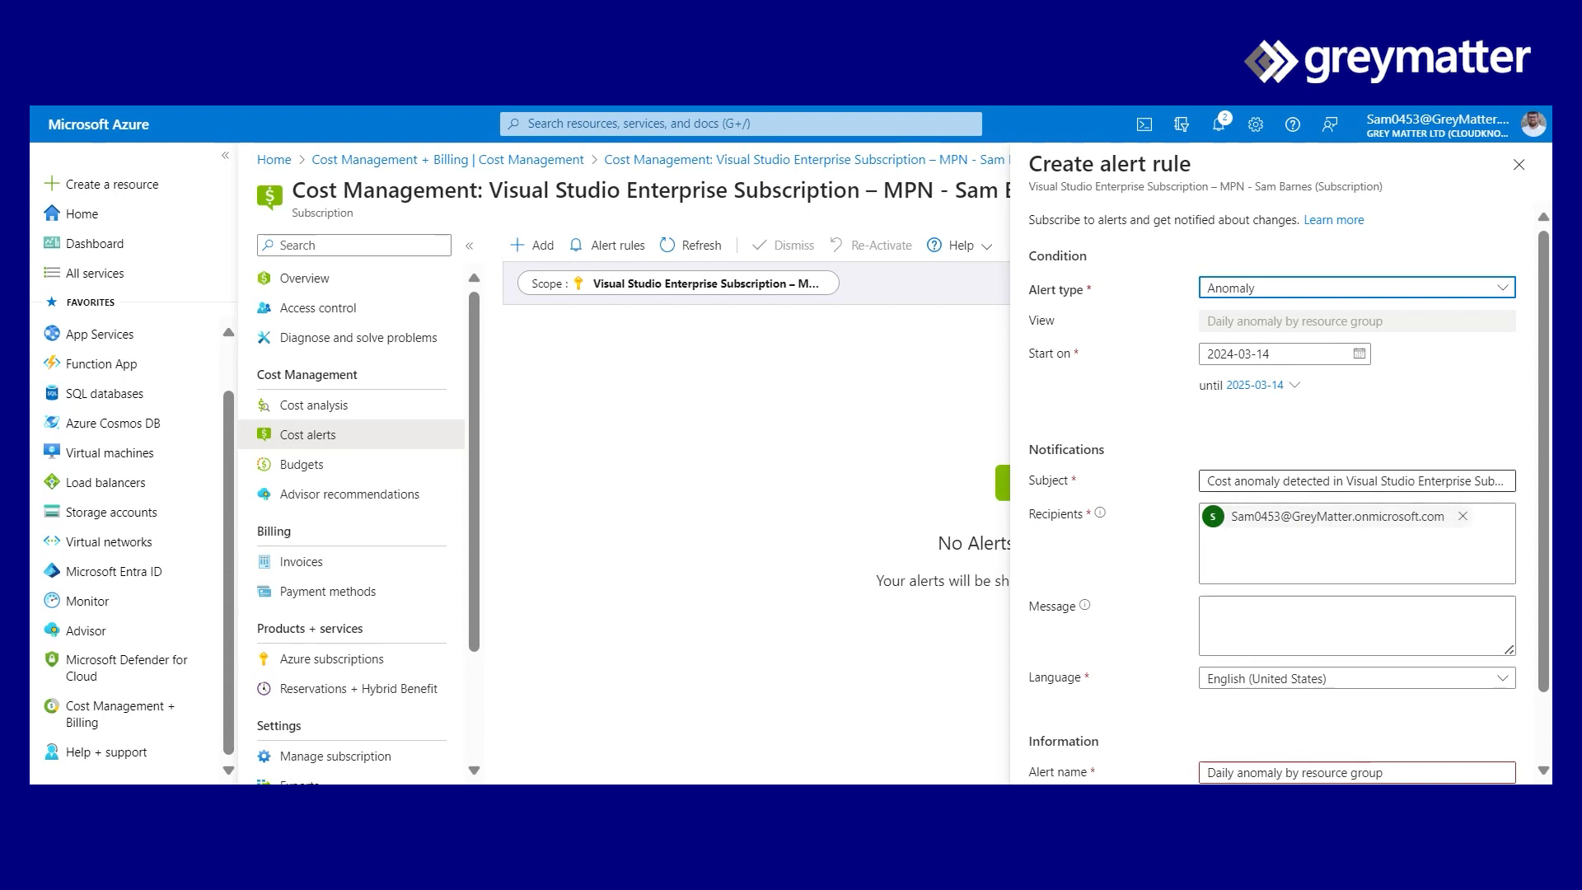
{"action": "left_click", "coordinate": [1211, 616]}
{"action": "type", "text": "Help!!"}
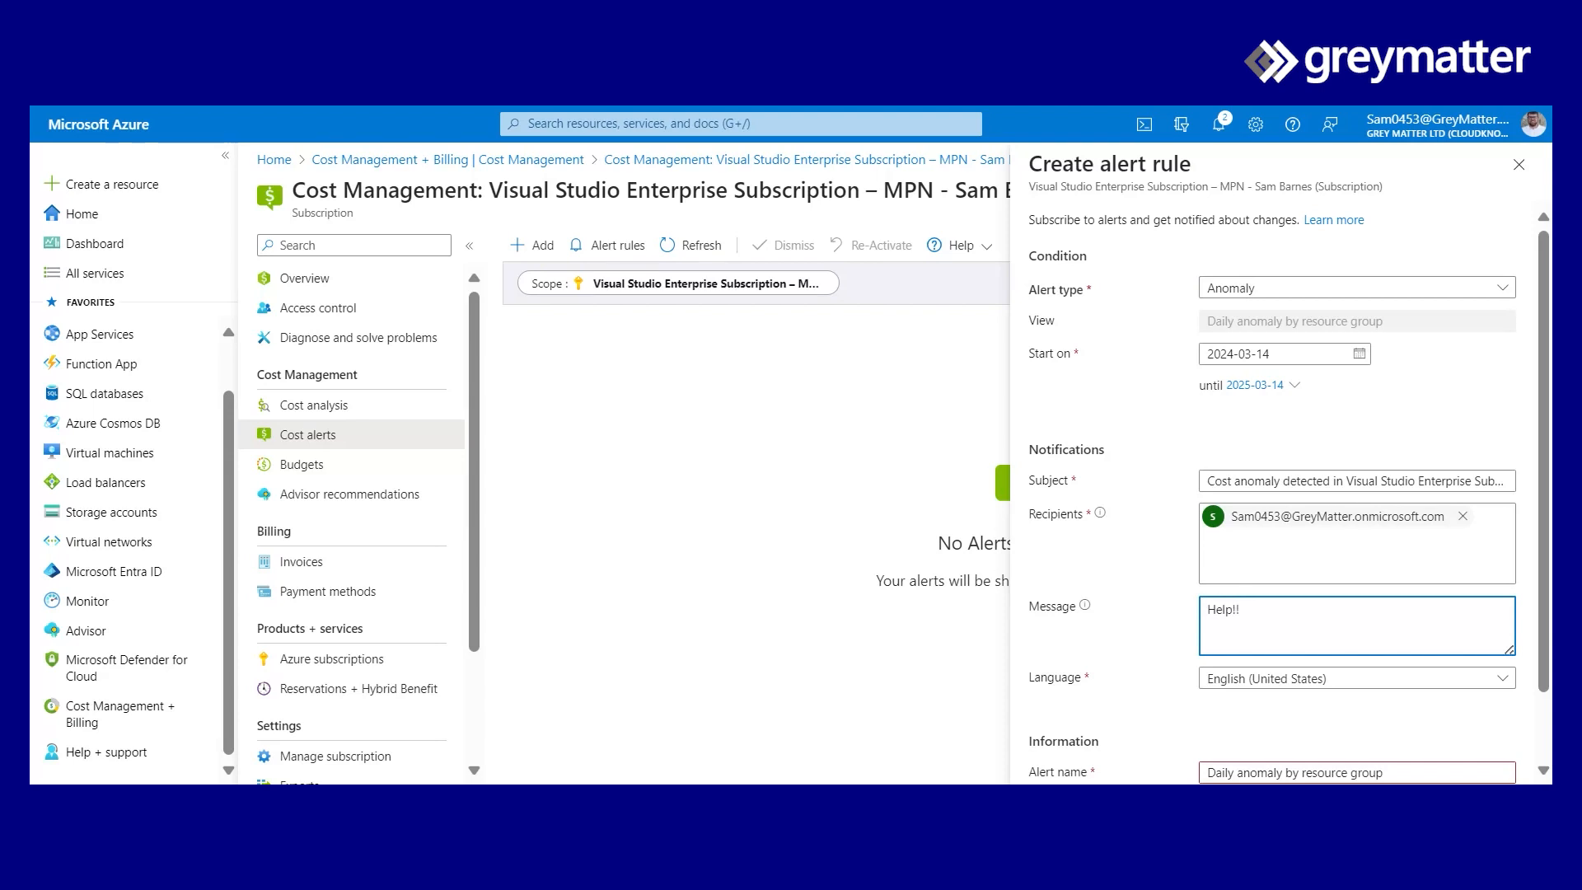
- Replace the already-used alert name with 'Daily andmaly'
{"action": "scroll", "coordinate": [1305, 622], "scroll_direction": "down", "scroll_amount": 1}
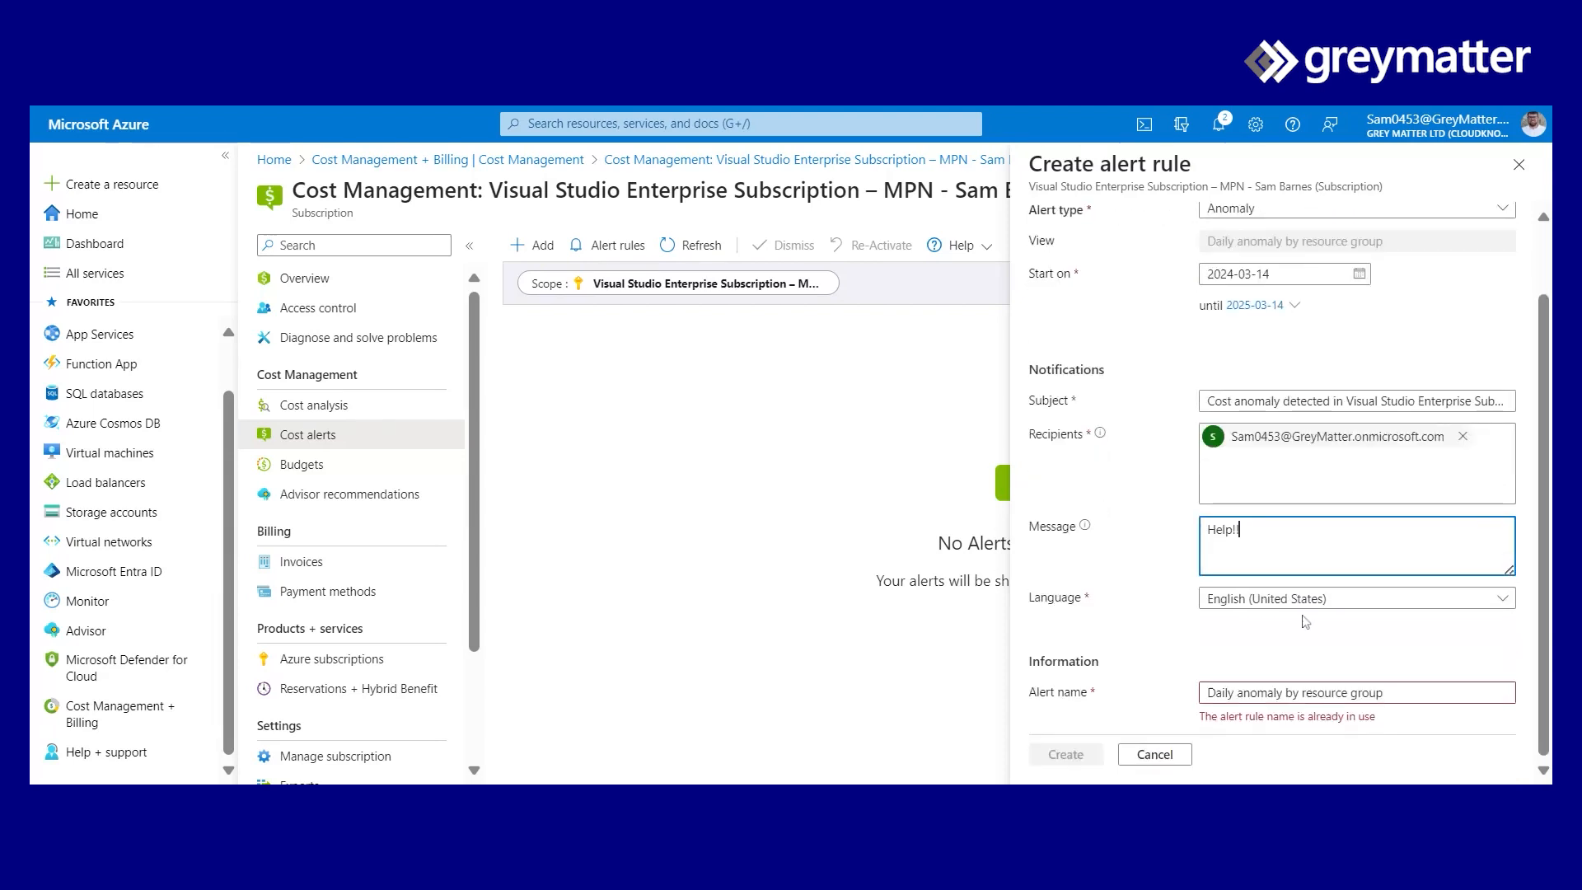
{"action": "left_click", "coordinate": [1392, 693]}
{"action": "key", "text": "ctrl+shift+Left"}
{"action": "key", "text": "ctrl+shift+Left"}
{"action": "key", "text": "ctrl+shift+Left"}
{"action": "key", "text": "ctrl+shift+Left"}
{"action": "key", "text": "ctrl+shift+Left"}
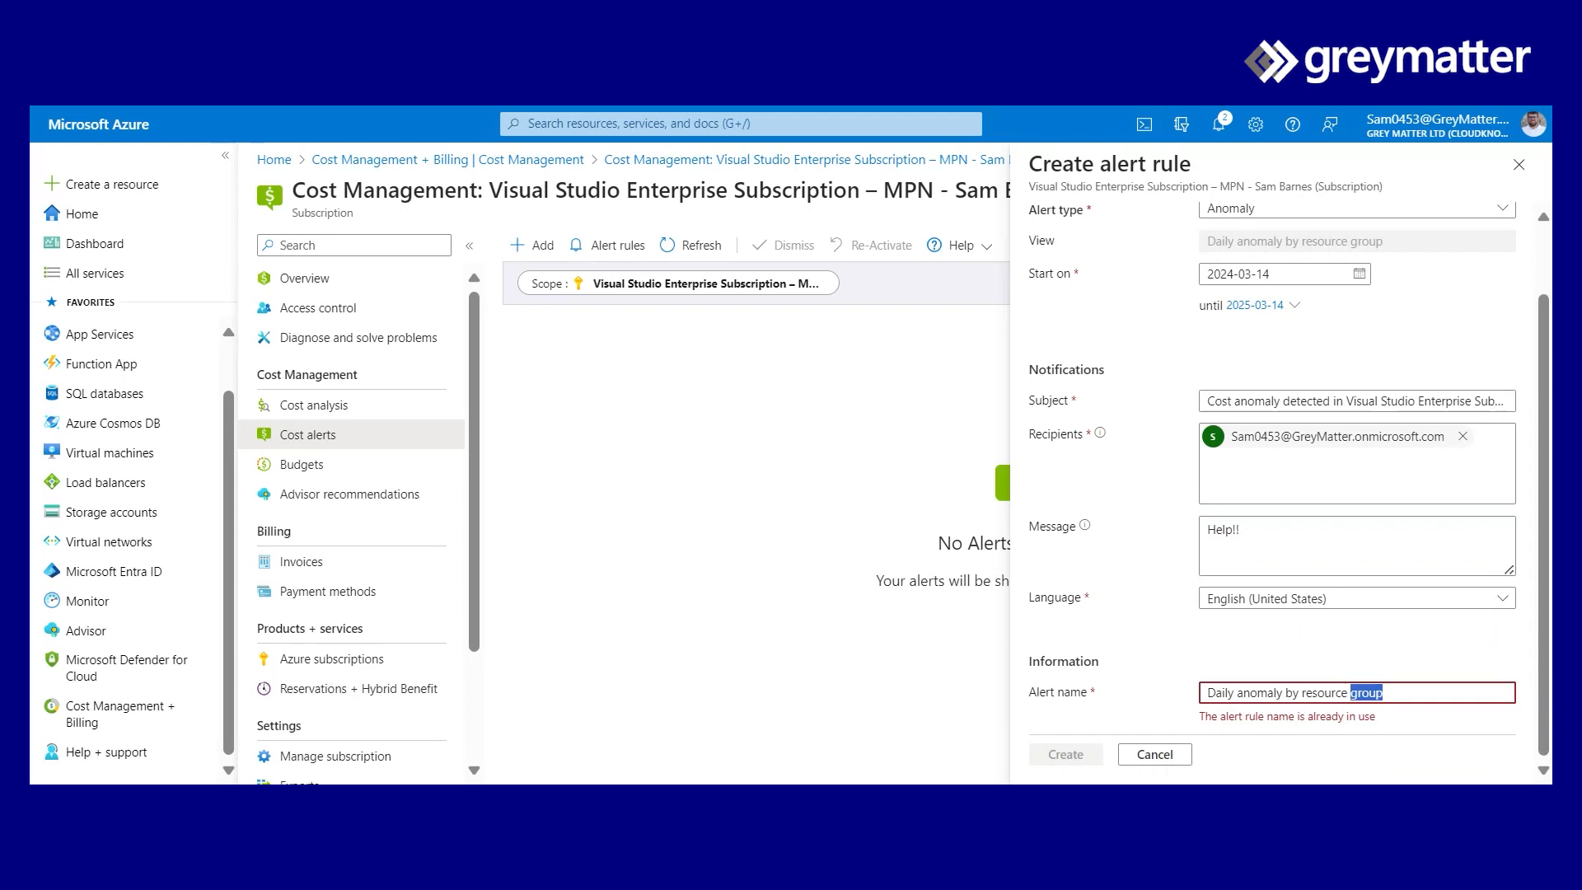
{"action": "type", "text": "Daily andmaly"}
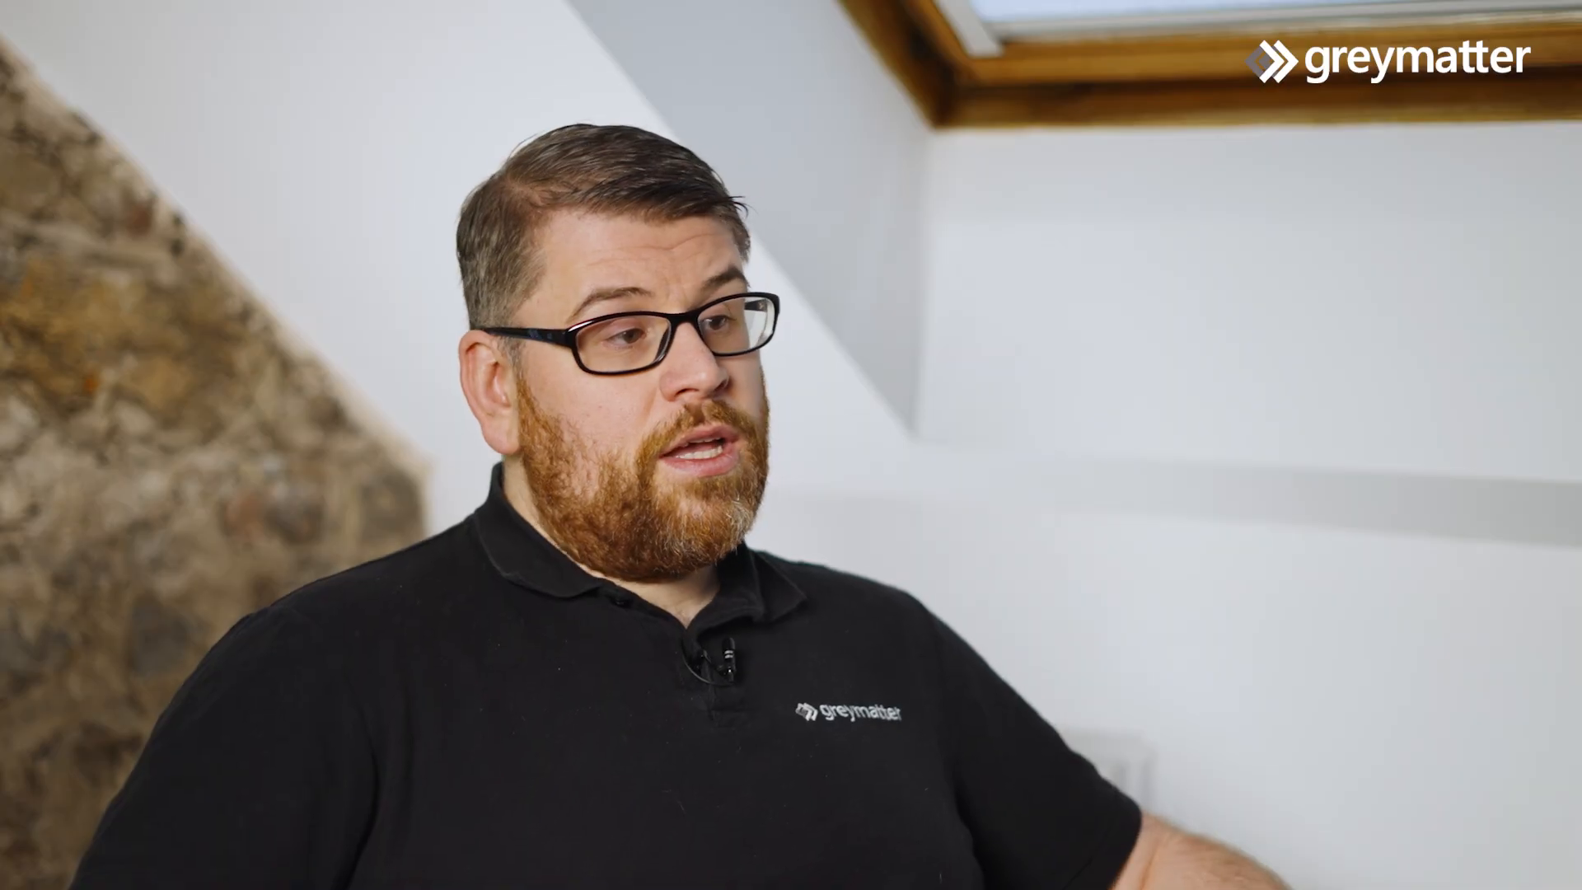